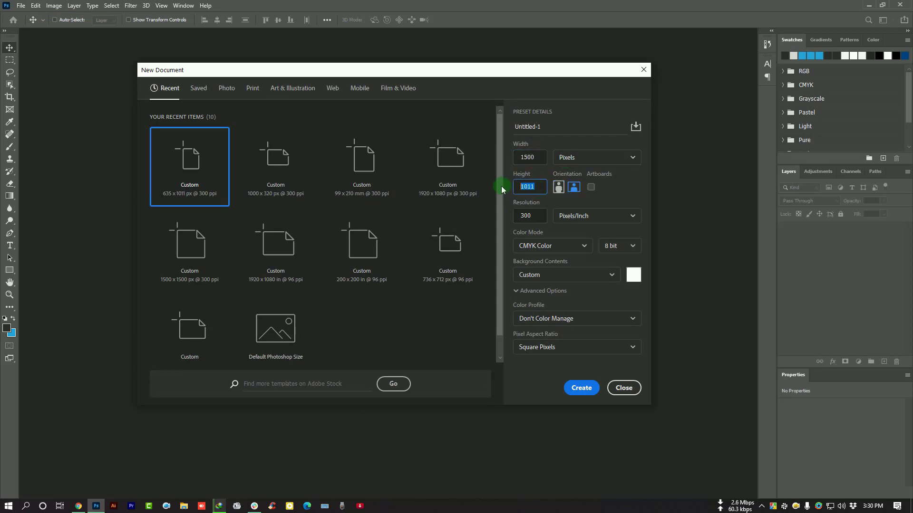
Set the new document's height to 1500 px, name it Logo Design, choose RGB Color mode and create it
left_click(550, 128)
scroll(492, 131, "down", 1)
left_click(547, 138)
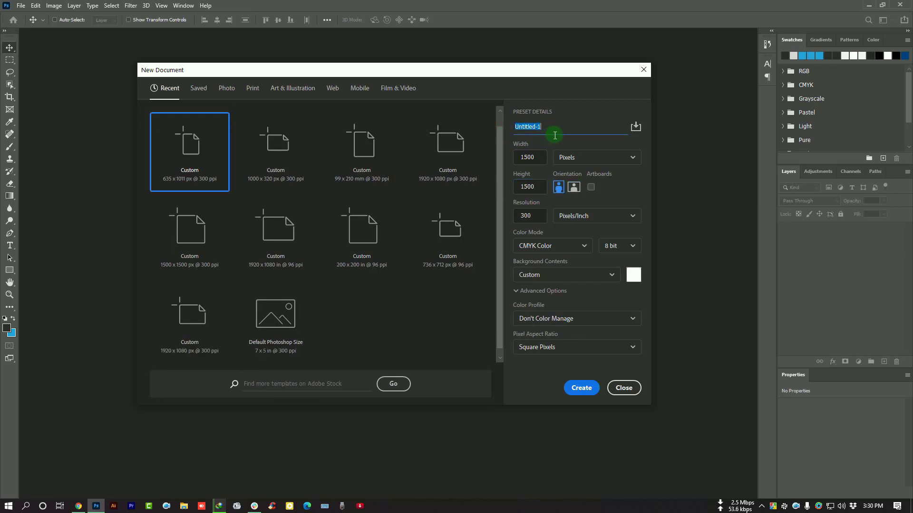
type("Logo Design")
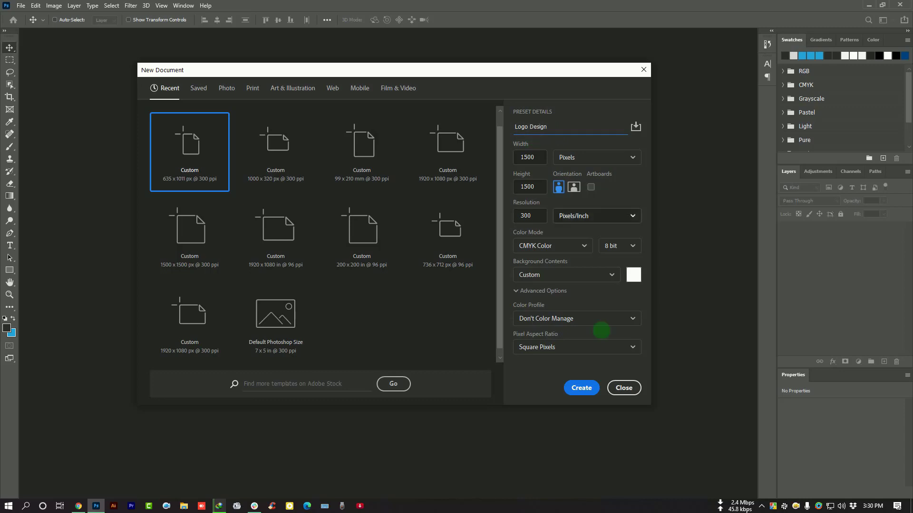
left_click(554, 246)
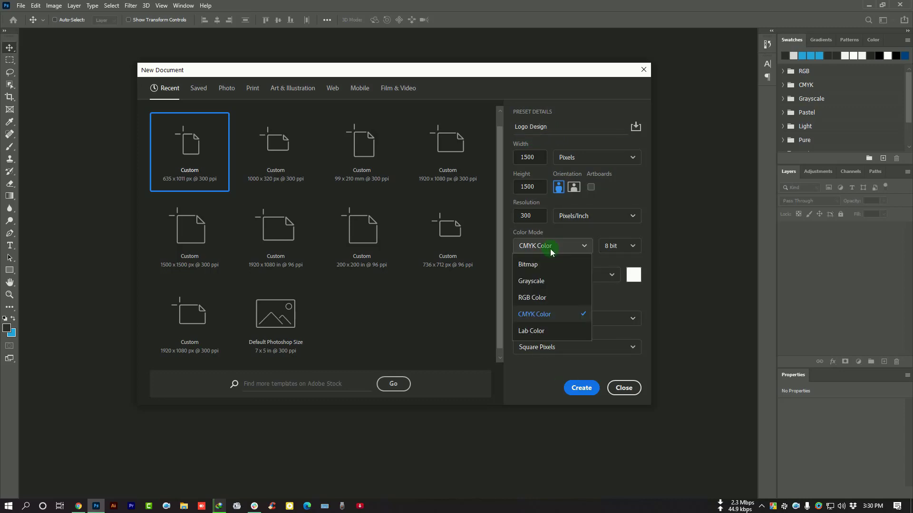
left_click(542, 298)
left_click(580, 387)
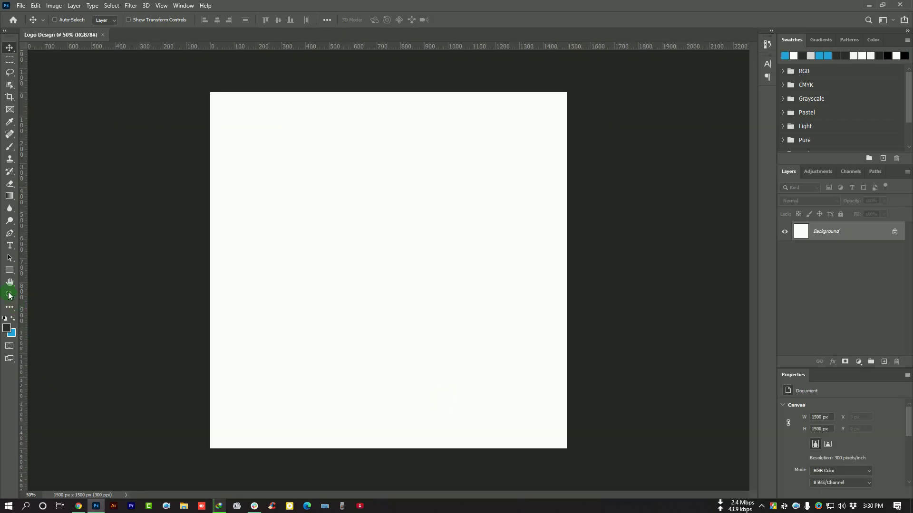
Draw a circle about 708 px in diameter near the middle of the canvas with the Ellipse tool
left_click_drag(6, 274, 66, 293)
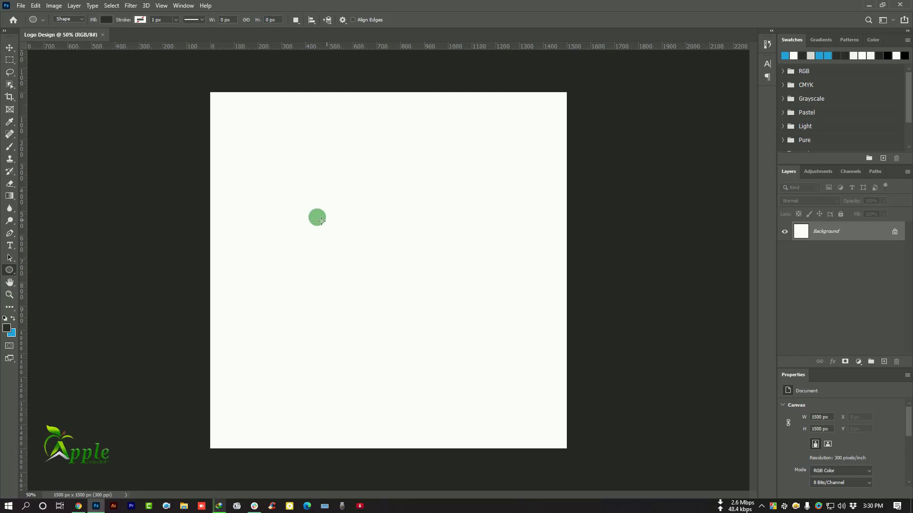
left_click_drag(303, 179, 476, 362)
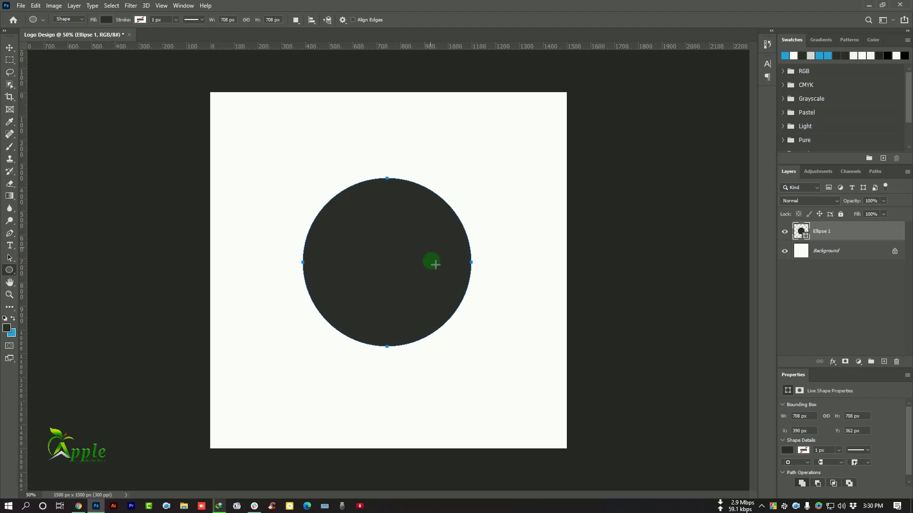
left_click(8, 62)
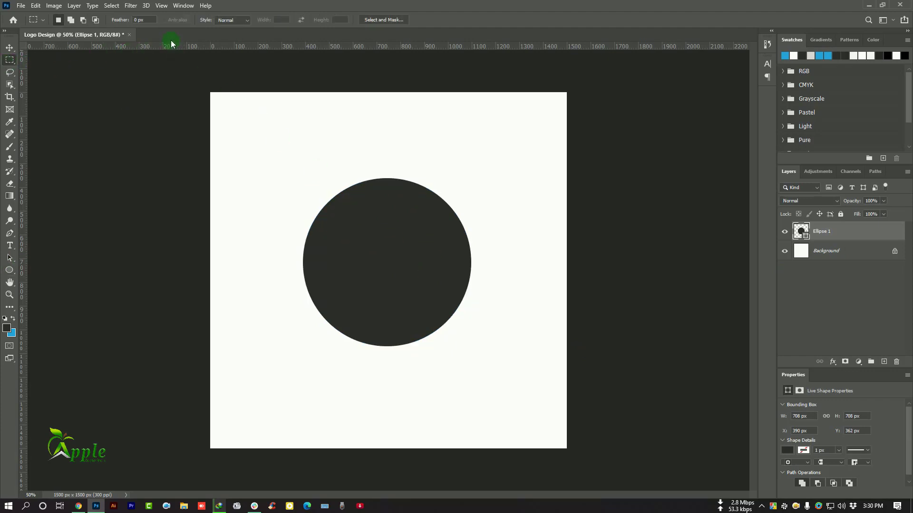
left_click(9, 269)
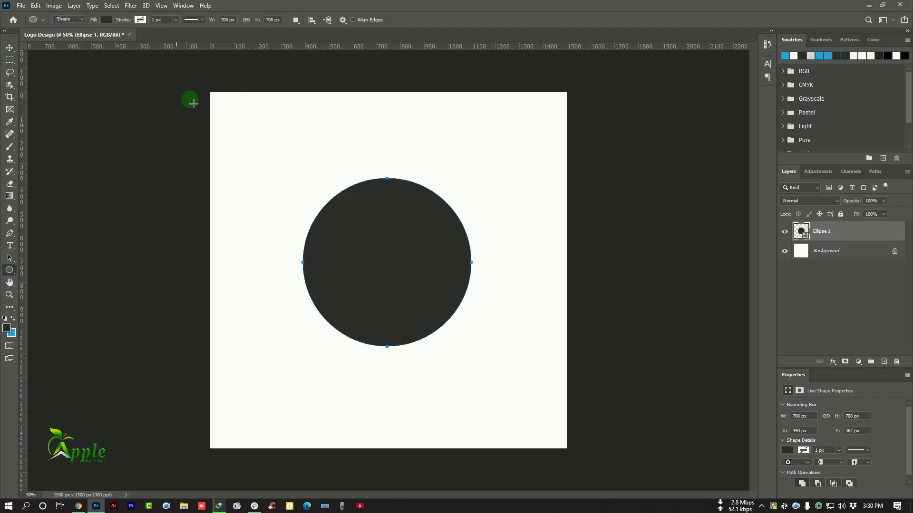
Give the circle a dark grey stroke and remove its fill
left_click(142, 20)
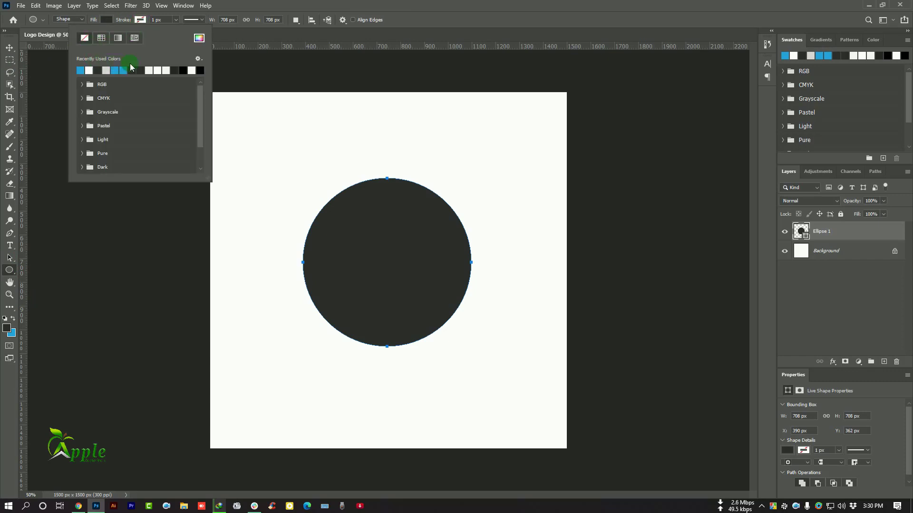
left_click(98, 71)
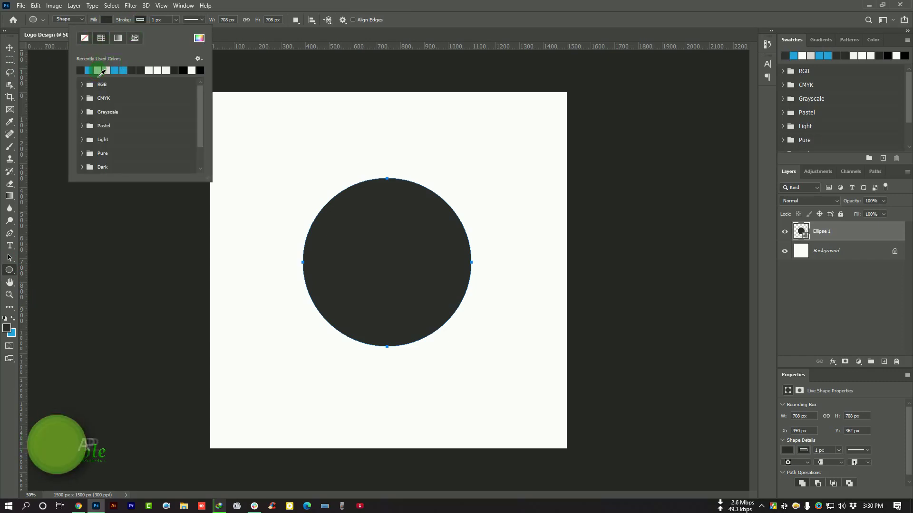
left_click(107, 20)
left_click(51, 38)
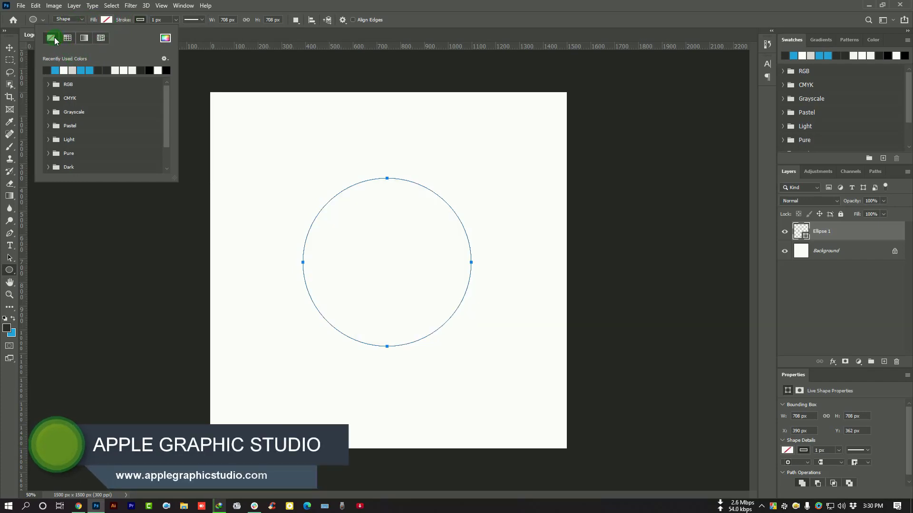
Thicken the circle's stroke to 40 px
left_click(157, 20)
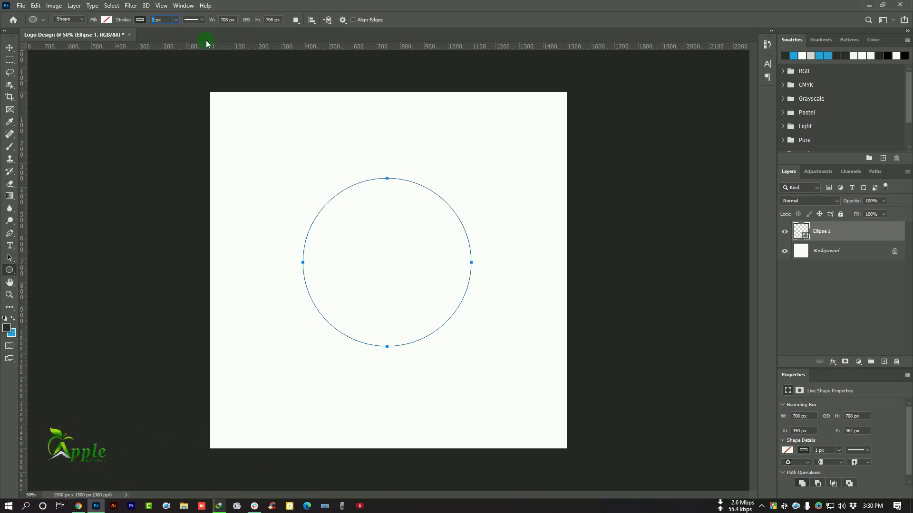
type("25")
key("Return")
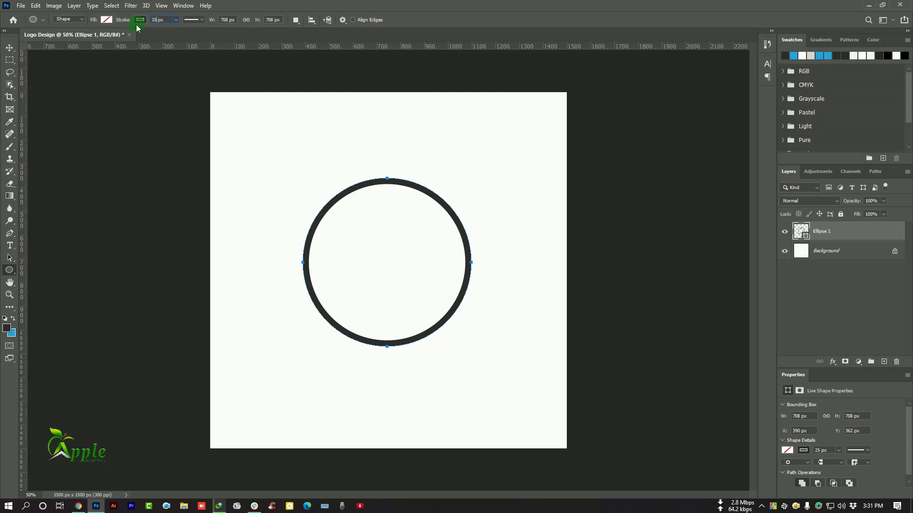
key("Return")
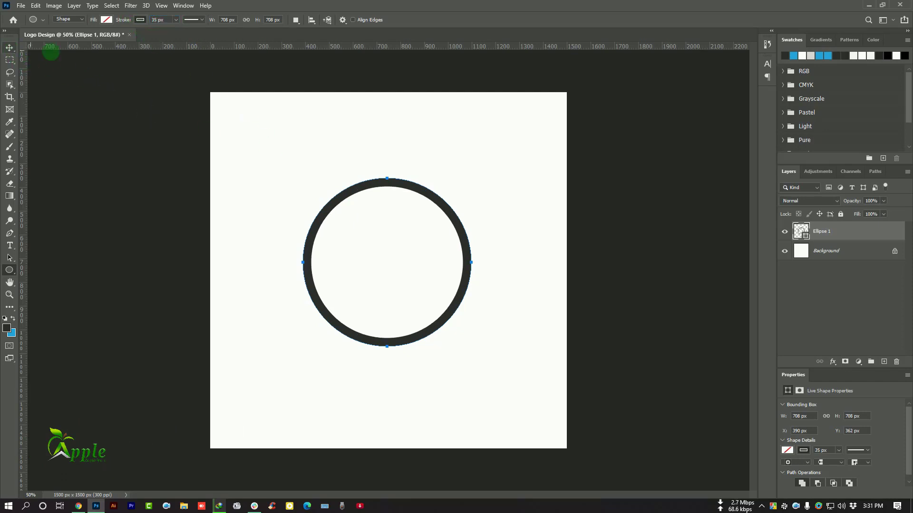
double_click(160, 22)
key("Return")
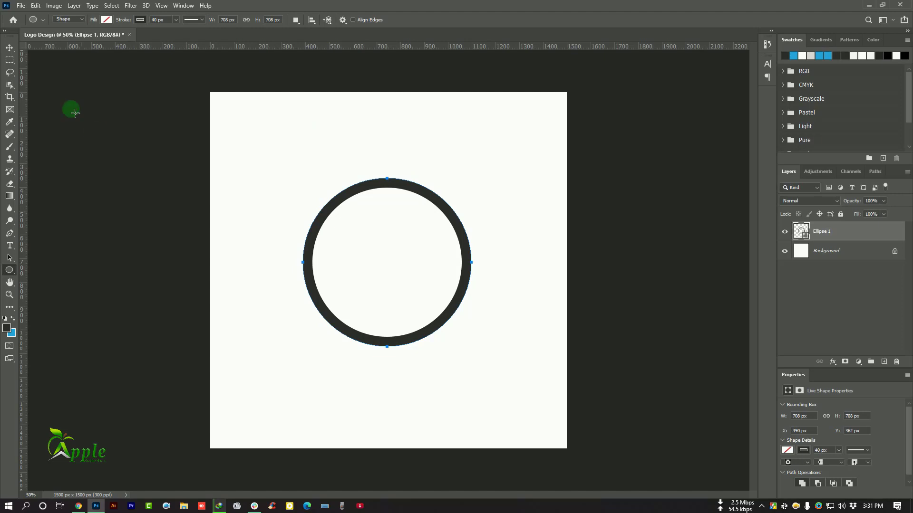
Scale the ring down proportionally around its centre to about 79% with Free Transform Path
left_click(10, 48)
left_click(36, 5)
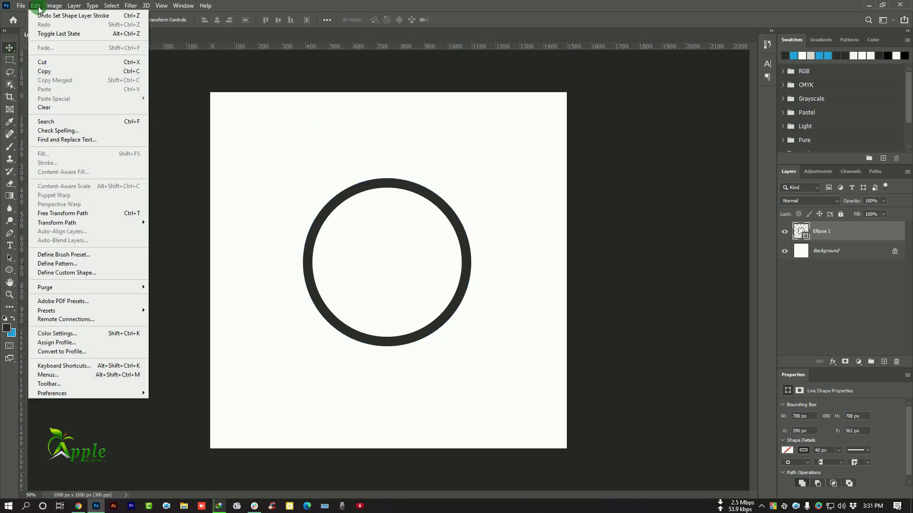
left_click(54, 210)
left_click_drag(470, 346, 453, 328)
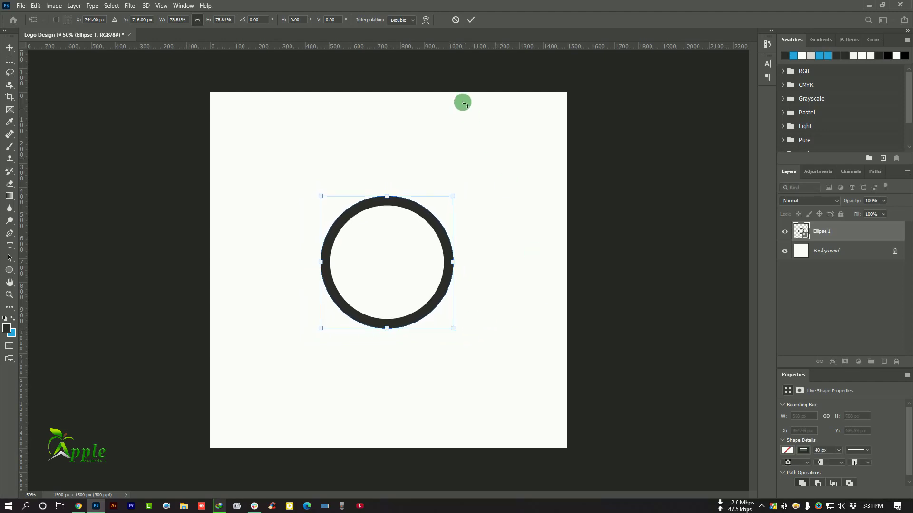
left_click(471, 20)
Duplicate the Ellipse 1 layer and leave the copy selected
scroll(349, 287, "up", 1)
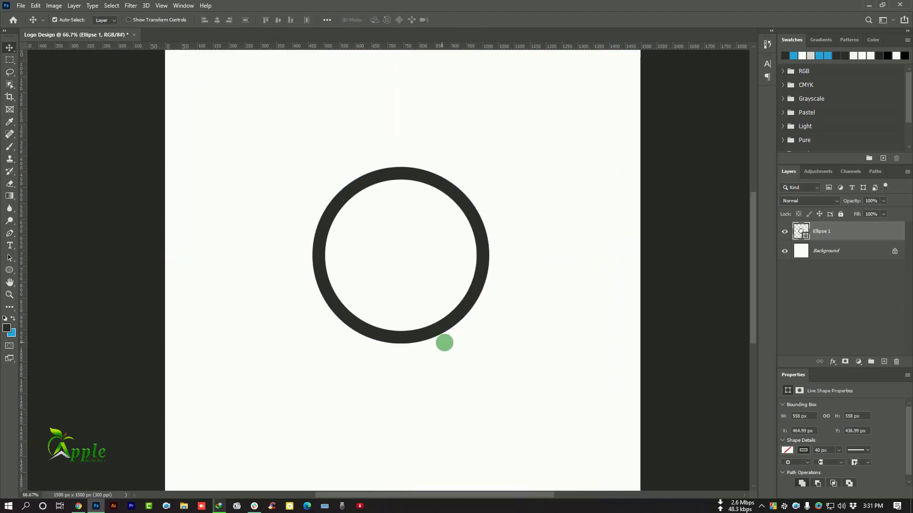
scroll(444, 343, "up", 2)
left_click_drag(866, 234, 884, 361)
left_click(800, 237)
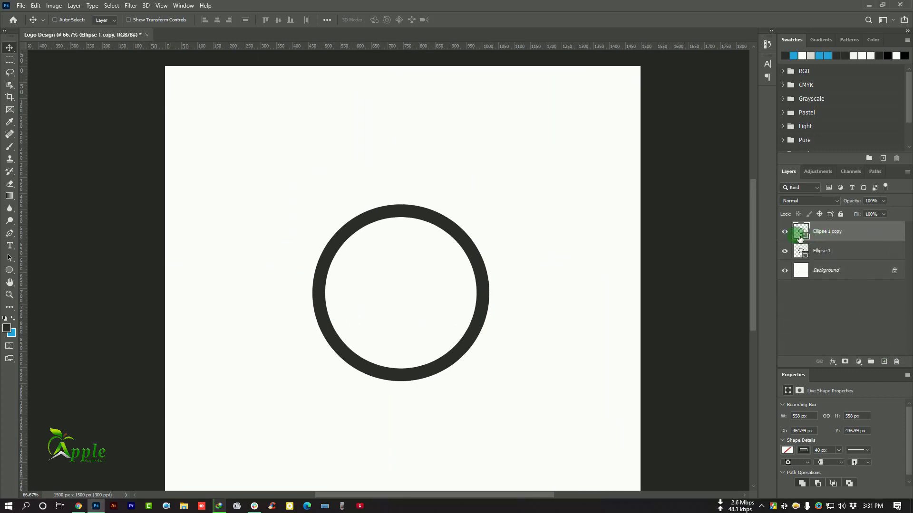
left_click(844, 250)
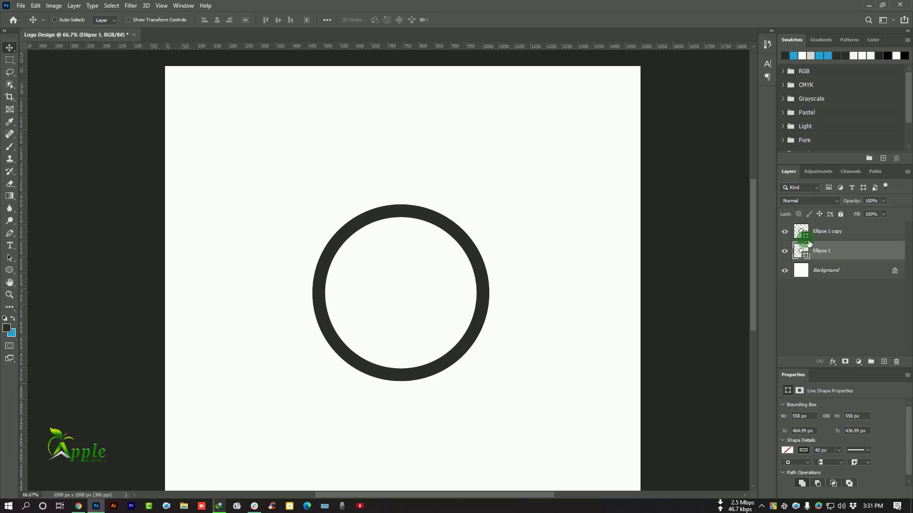
left_click(837, 236)
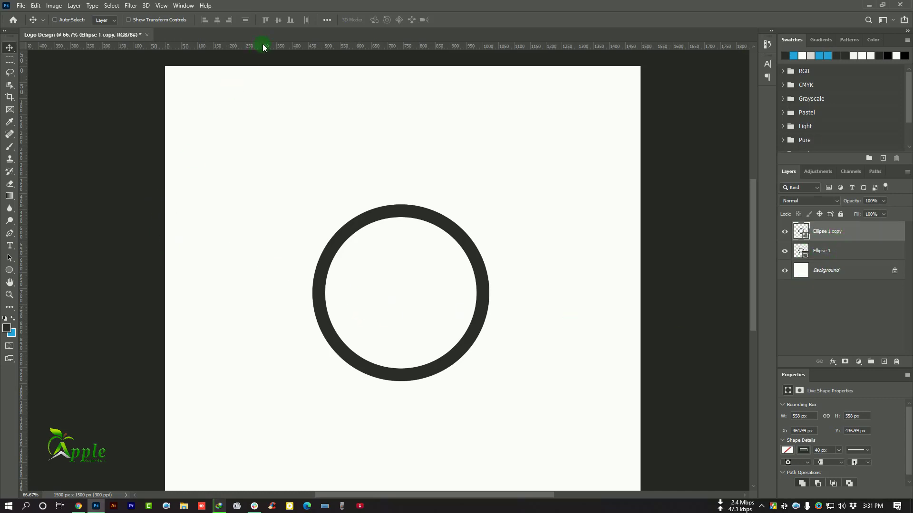
Place horizontal guides near the ring's centre and across its upper part, and draw a spacer rectangle about 33 × 112 px between them
left_click_drag(271, 44, 271, 302)
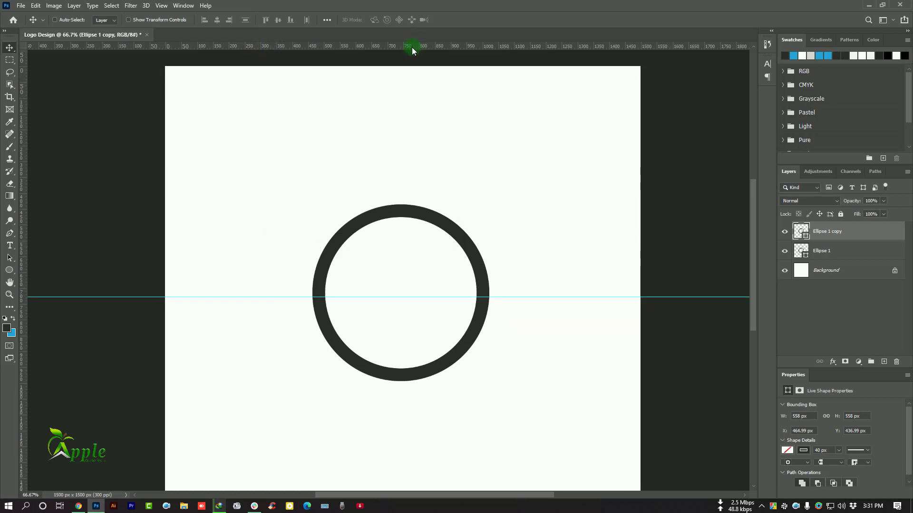
left_click_drag(408, 45, 419, 261)
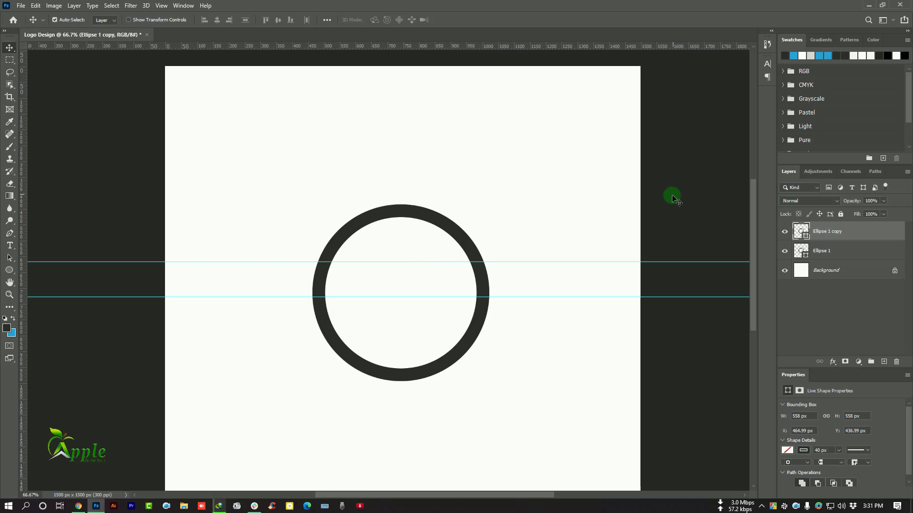
left_click(3, 270)
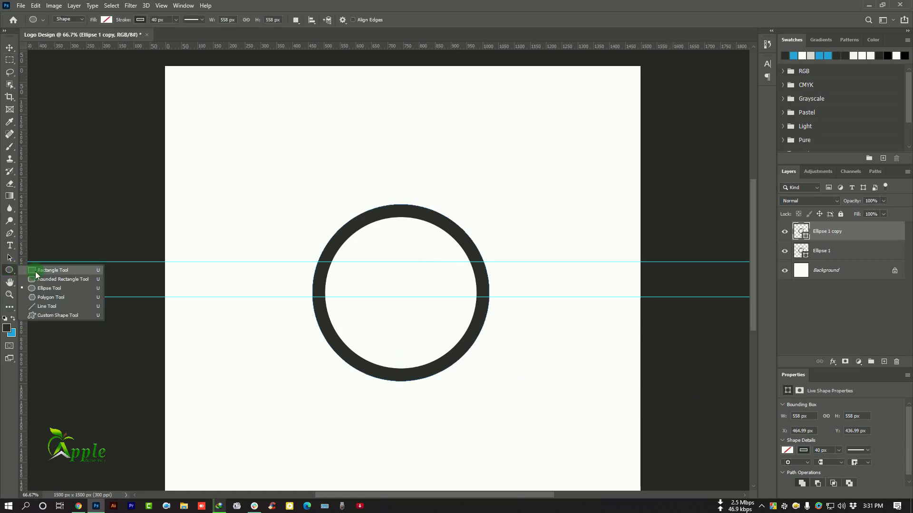
left_click(38, 269)
left_click_drag(370, 262, 379, 297)
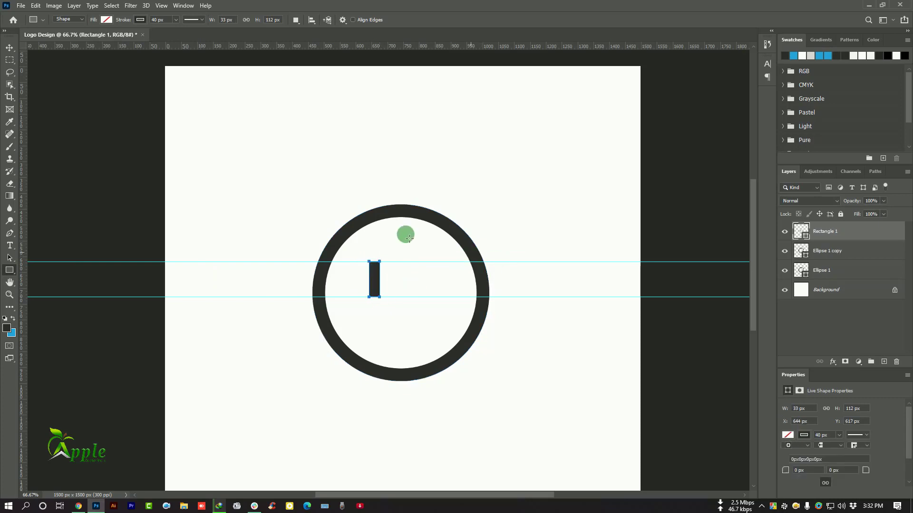
Add a vertical centre guide and, using the rectangle as a spacer below the middle guide, a third horizontal guide; delete the rectangle
left_click(12, 49)
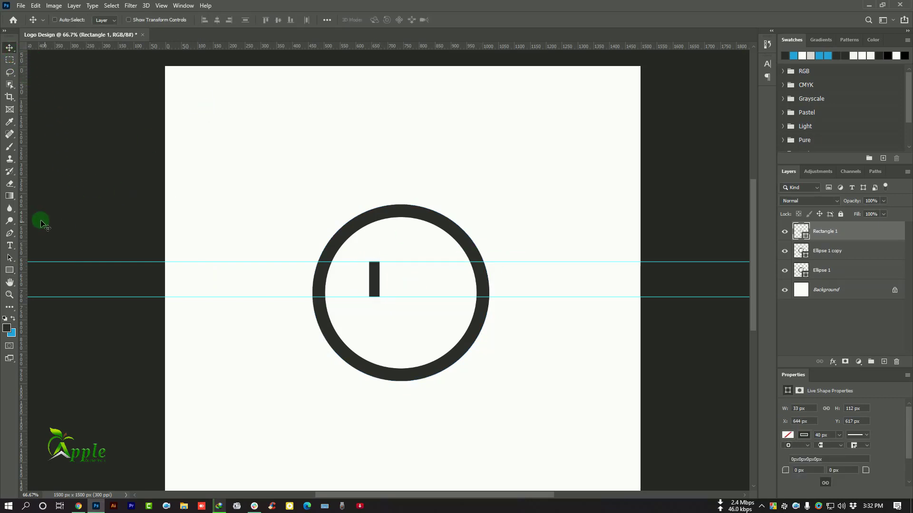
left_click_drag(37, 219, 405, 277)
left_click_drag(378, 278, 395, 313)
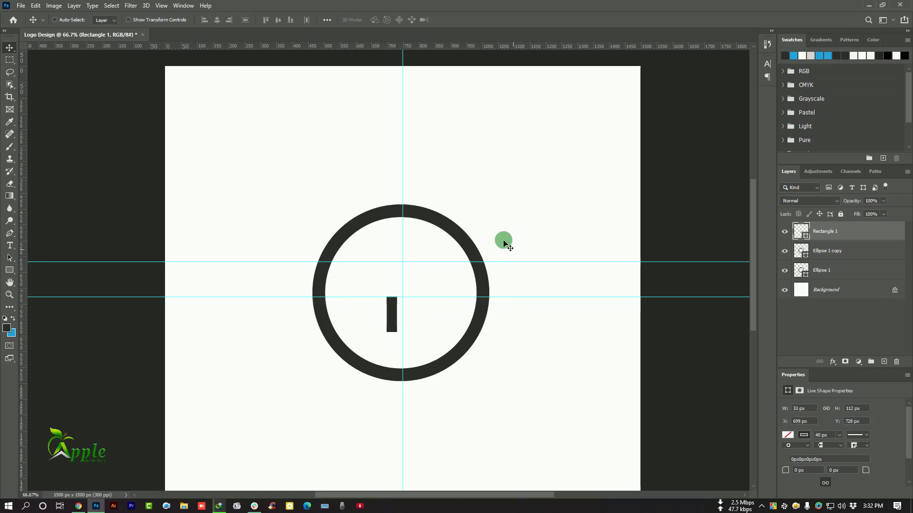
left_click_drag(409, 47, 457, 332)
left_click_drag(854, 239, 896, 362)
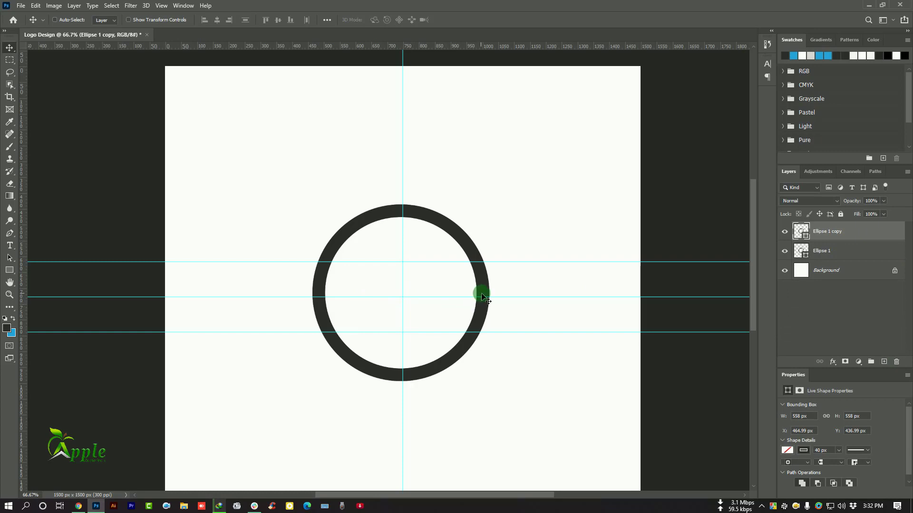
Mask the ring copy to a rectangular selection covering everything above the upper guide, and hide the original Ellipse 1 layer
left_click(9, 60)
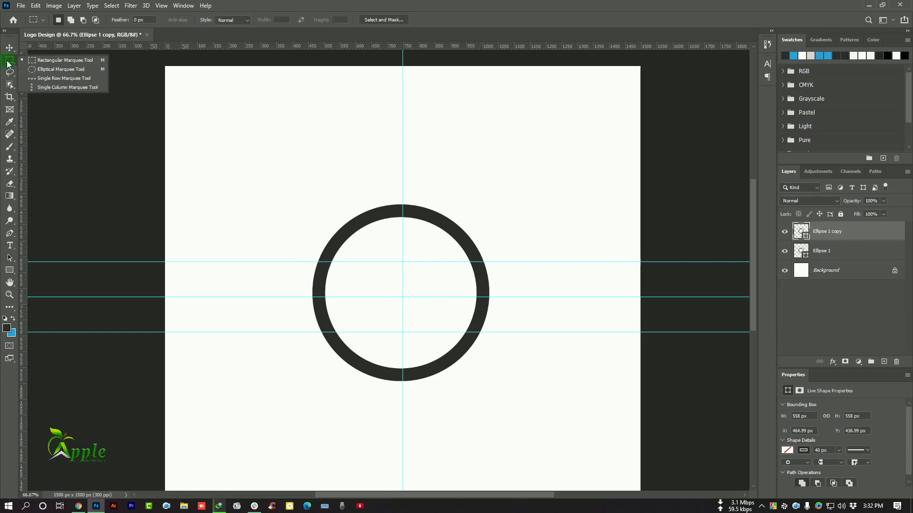
left_click(67, 61)
left_click_drag(282, 180, 518, 262)
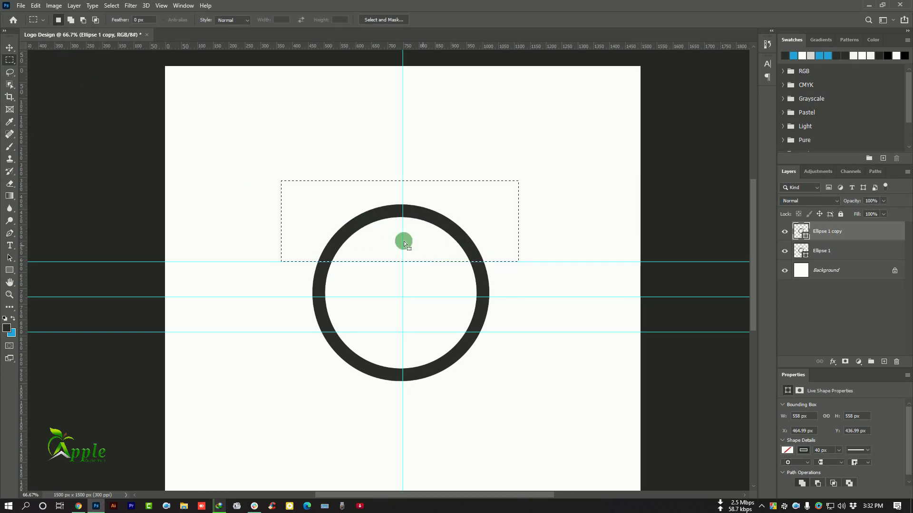
left_click(846, 363)
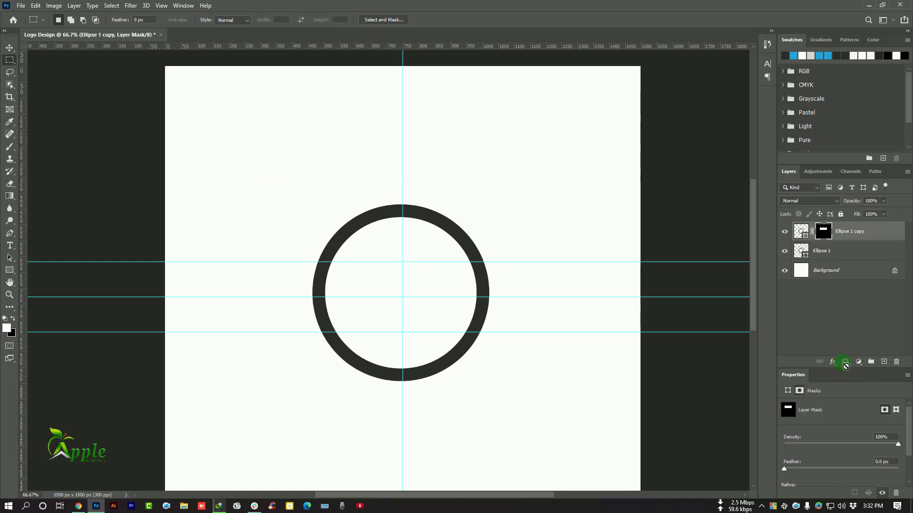
left_click(785, 251)
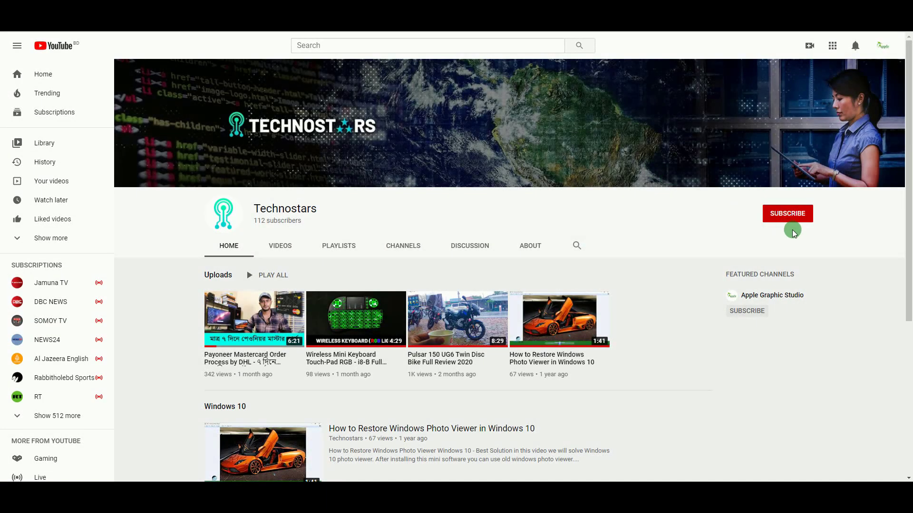
Switch to YouTube, subscribe to the Technostars channel and open its notification setting
left_click(788, 215)
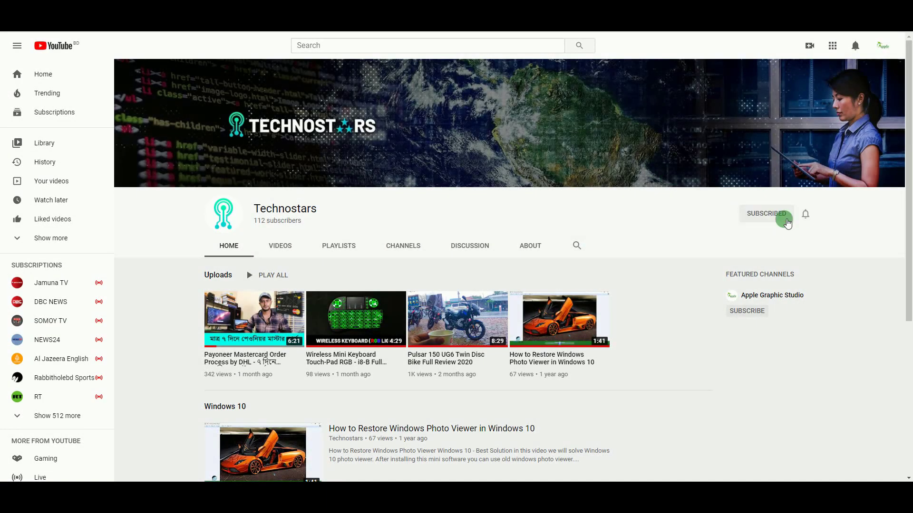
left_click(805, 213)
Return to the Photoshop document, hide the masked Ellipse 1 copy layer and show the original Ellipse 1 layer again
left_click(837, 241)
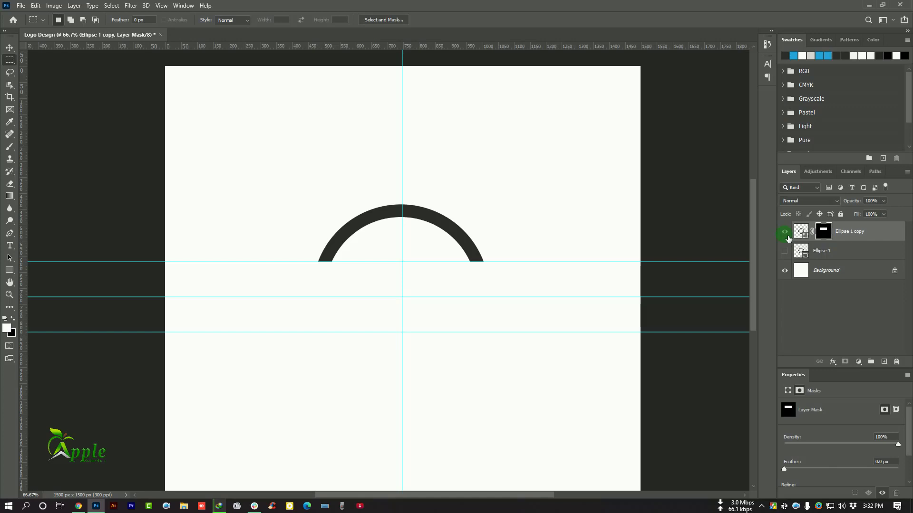
left_click(785, 238)
left_click(785, 251)
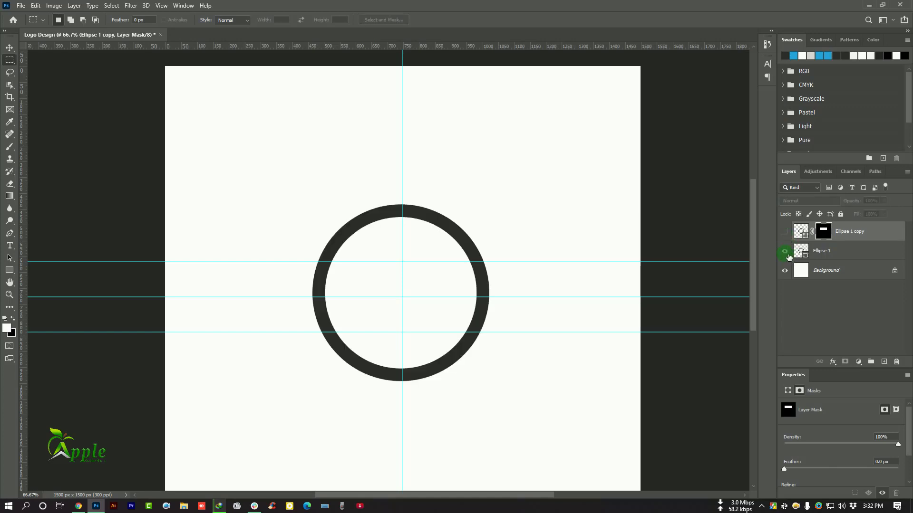
Mask the Ellipse 1 ring to a rectangular selection below the lower guide, and show the Ellipse 1 copy layer again
left_click_drag(518, 404, 285, 328)
left_click(434, 381)
left_click_drag(514, 422, 294, 331)
left_click(830, 255)
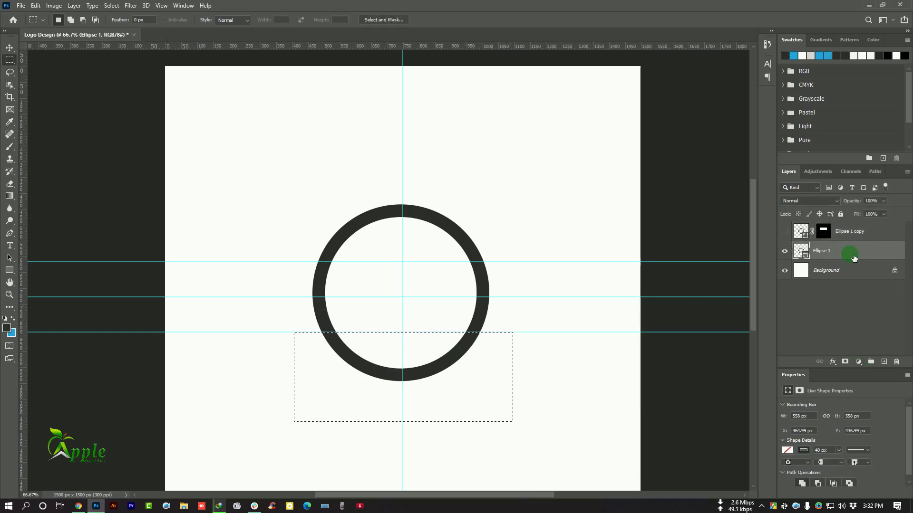
left_click(851, 365)
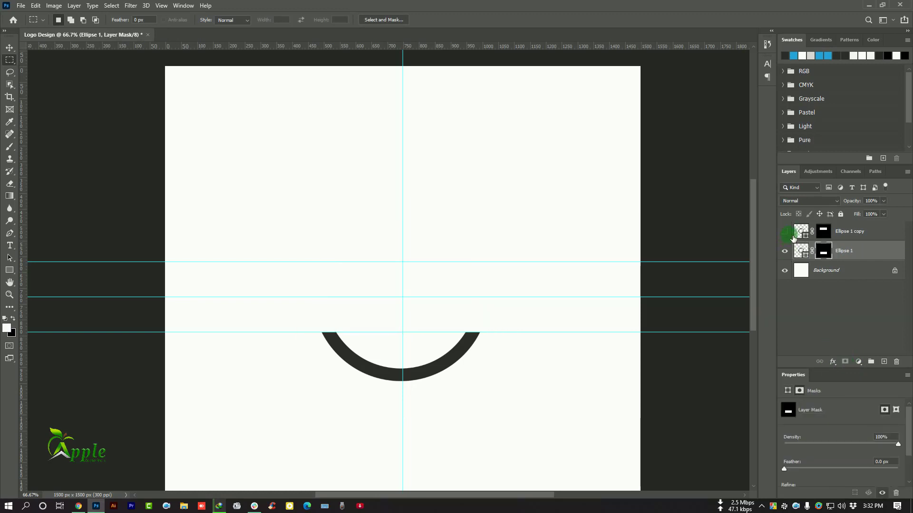
left_click(829, 233)
left_click(785, 232)
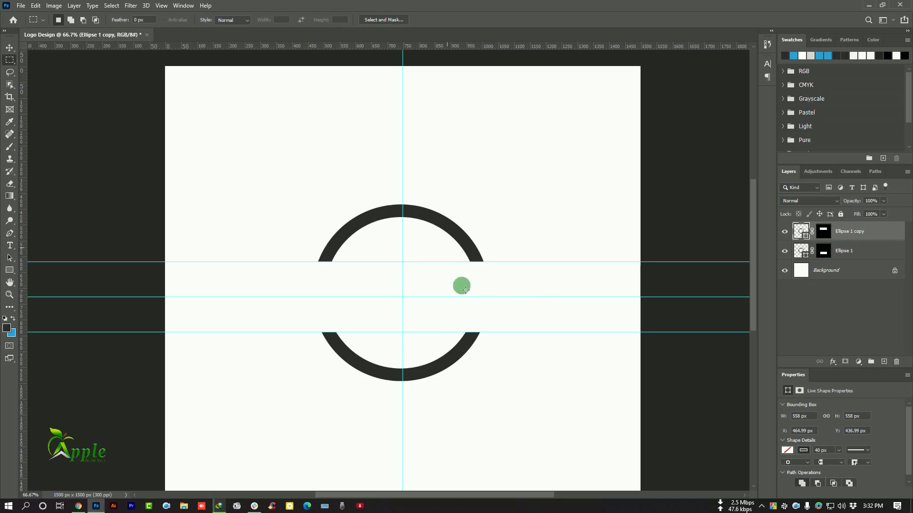
Draw a horizontal rectangle about 322 × 48 px just below the upper guide, overlapping the ring's left side
left_click(9, 49)
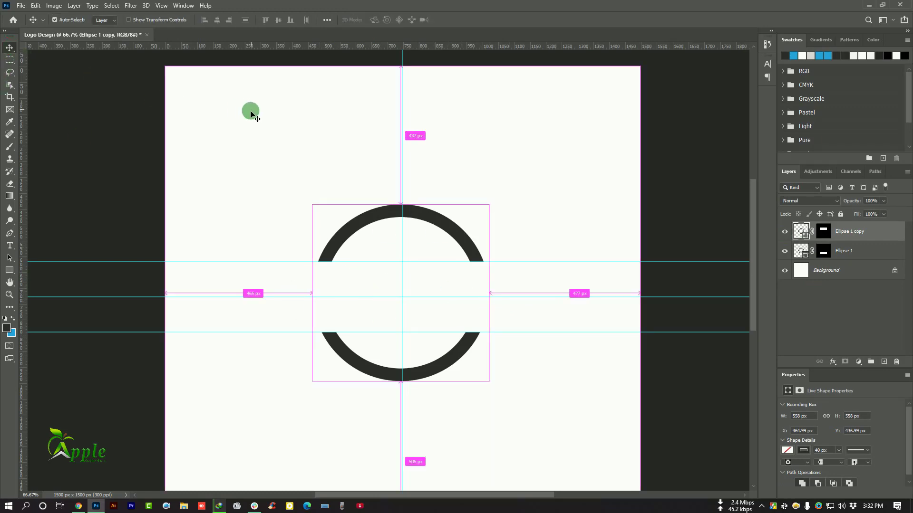
left_click_drag(9, 271, 51, 268)
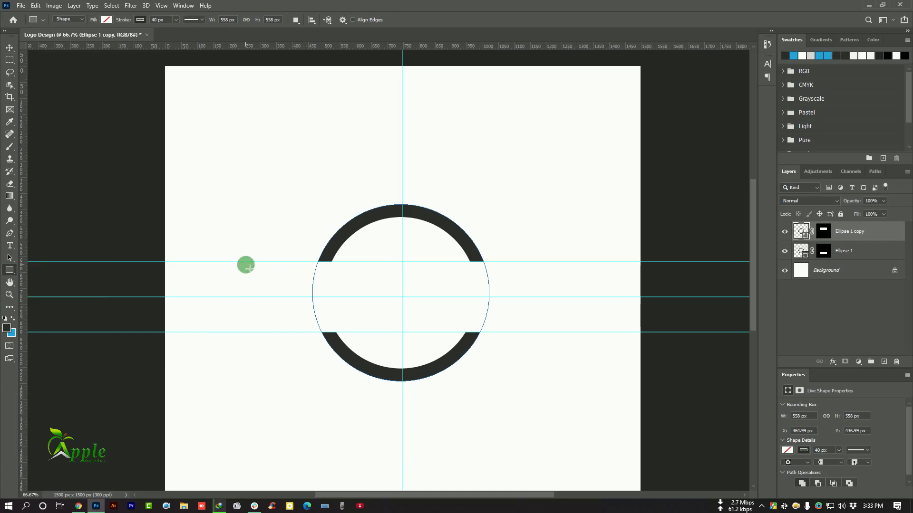
left_click_drag(238, 263, 342, 278)
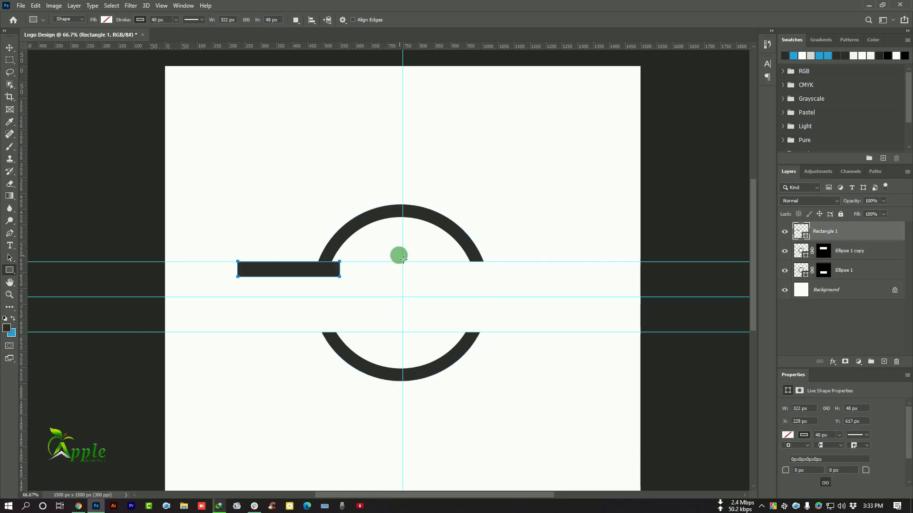
Shift the rectangle down and duplicate it twice to form three evenly spaced bars between the upper and lower guides
left_click(10, 47)
left_click_drag(292, 195, 293, 195)
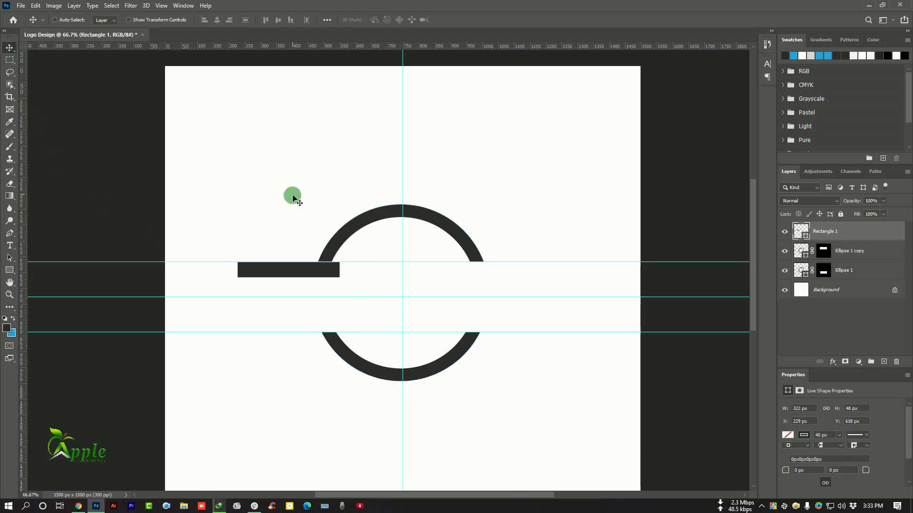
scroll(293, 196, "up", 1)
left_click_drag(468, 310, 465, 366)
left_click_drag(580, 387, 412, 330)
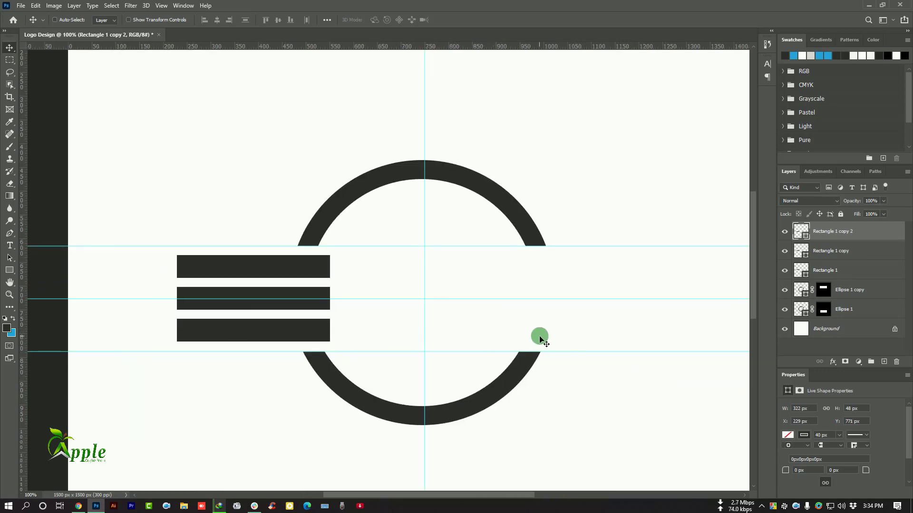
Group the three rectangle layers and nudge the group slightly to the right
key("ctrl")
left_click(831, 258, "ctrl")
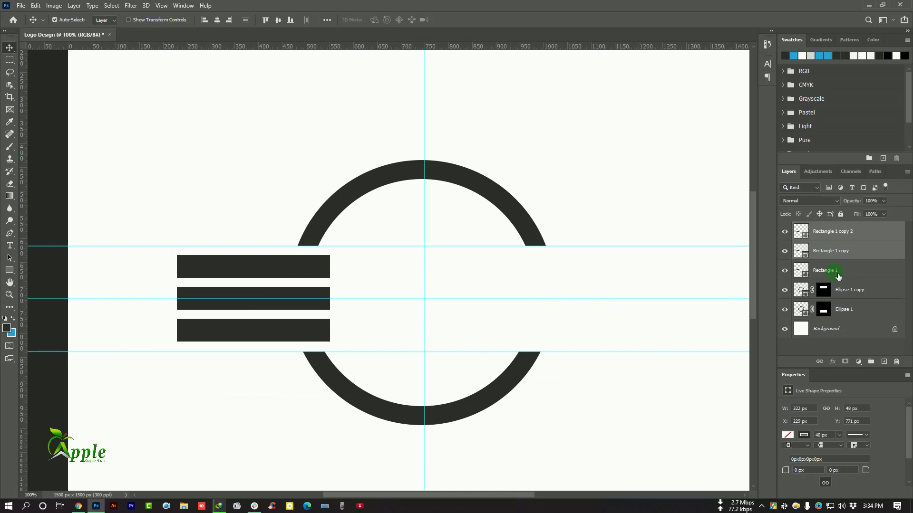
left_click(844, 270, "ctrl")
left_click(871, 362)
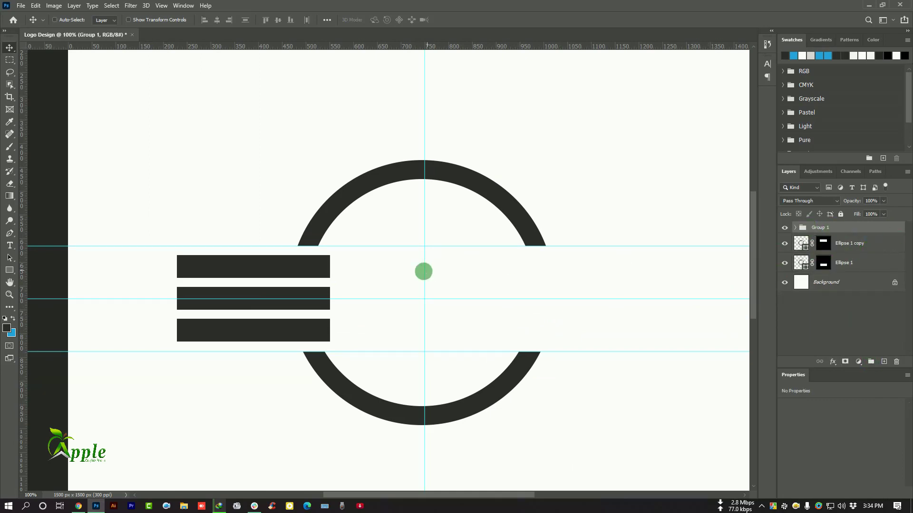
key("Right")
key("Right")
key("Right")
key("Right")
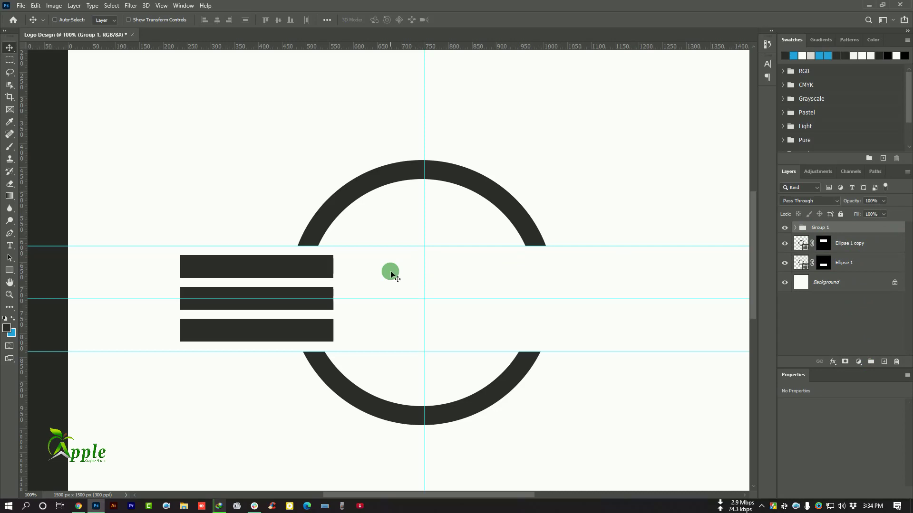
left_click_drag(391, 275, 407, 246)
Group the two masked ellipse layers as Round and rename the bars' group Lines
left_click(849, 243)
left_click(844, 263, "shift")
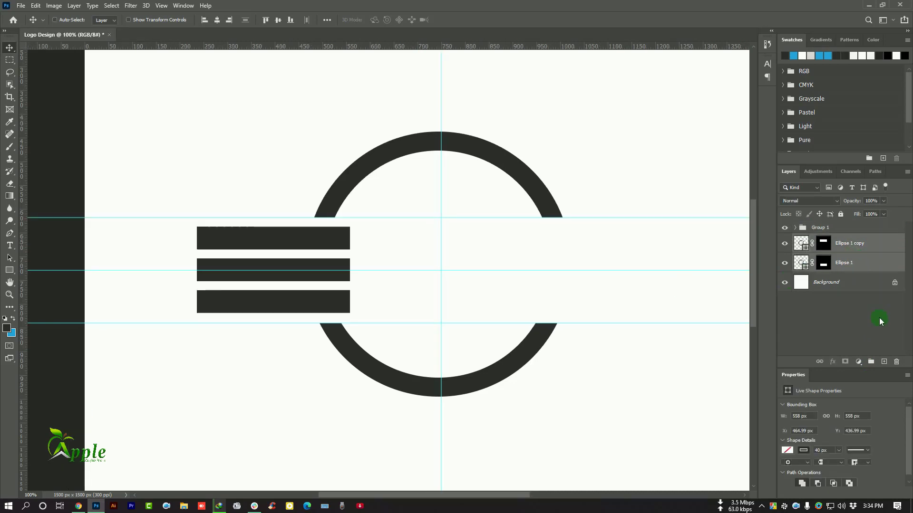
left_click(872, 363)
double_click(852, 241)
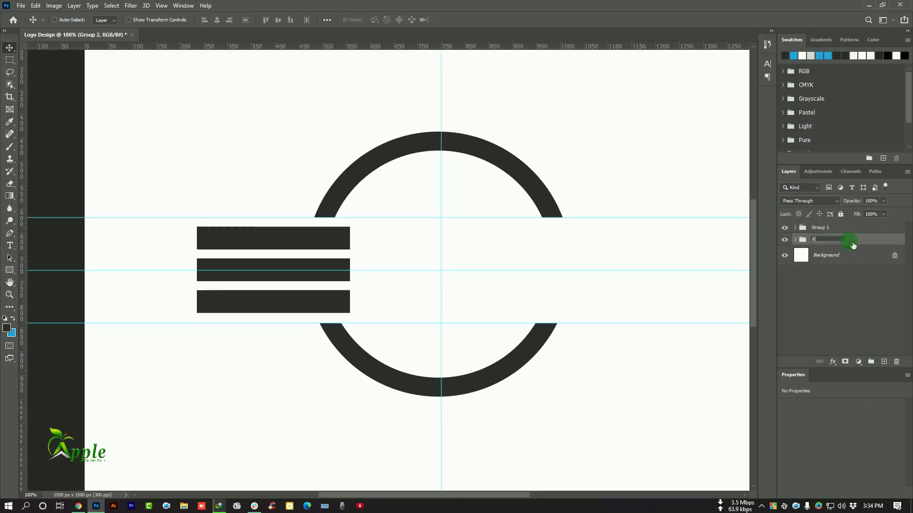
type("Round")
key("Return")
double_click(820, 228)
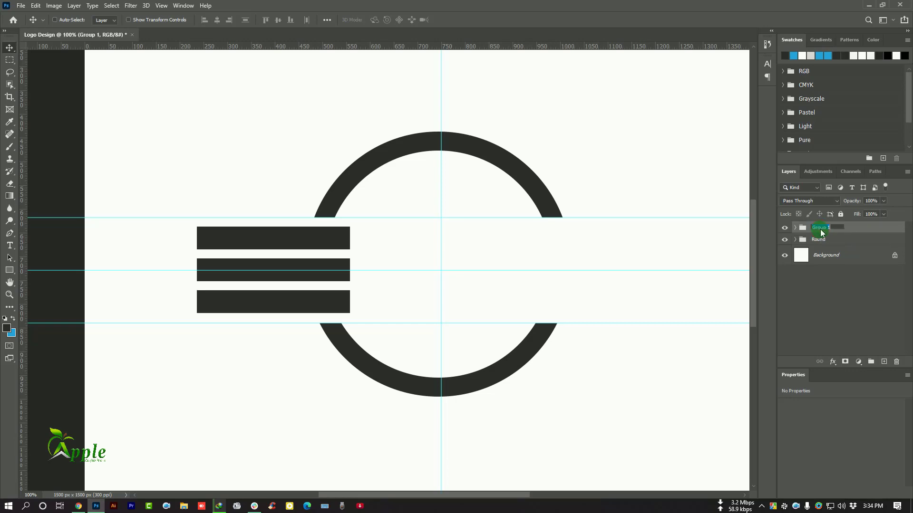
key("Return")
Duplicate the Ellipse 1 copy layer and place the duplicate outside the Round group, directly above it
left_click(796, 240)
left_click(897, 260)
left_click_drag(891, 259, 884, 362)
left_click(863, 255)
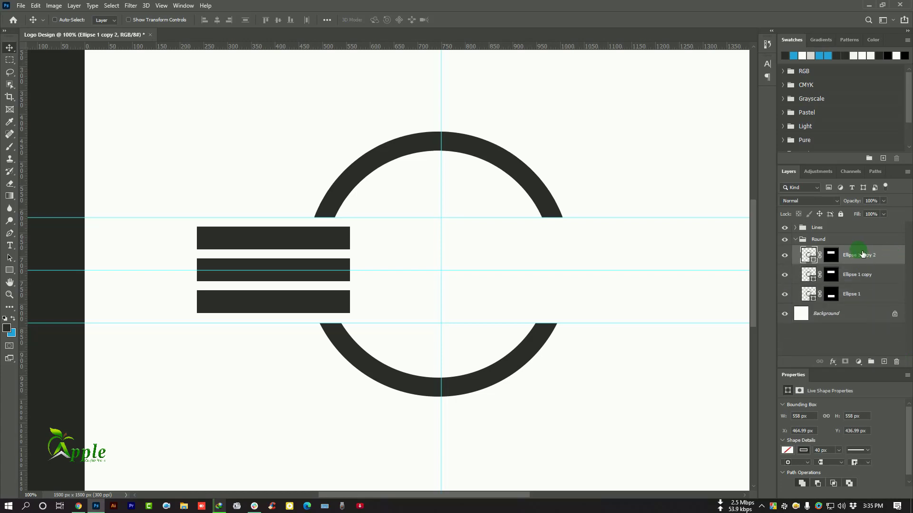
left_click_drag(849, 260, 838, 235)
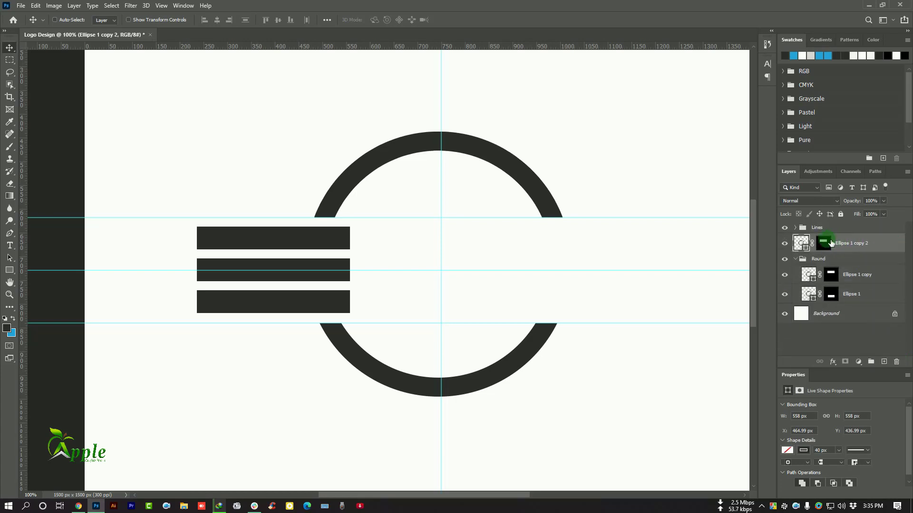
left_click(795, 259)
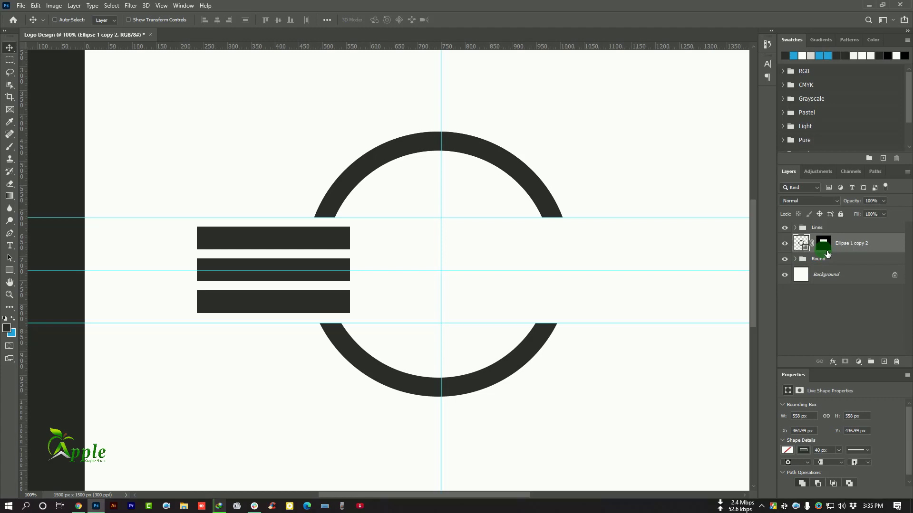
Hide the Round group and delete the layer mask of Ellipse 1 copy 2
left_click(832, 265)
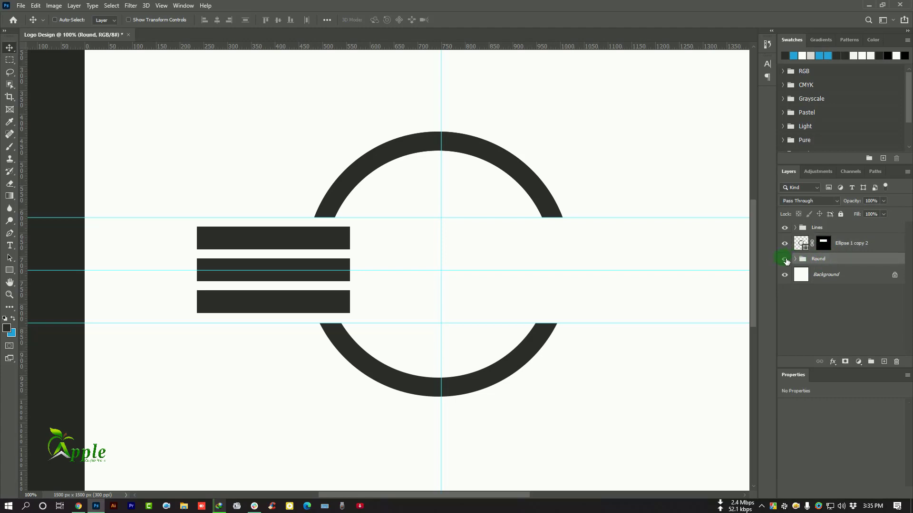
left_click(785, 259)
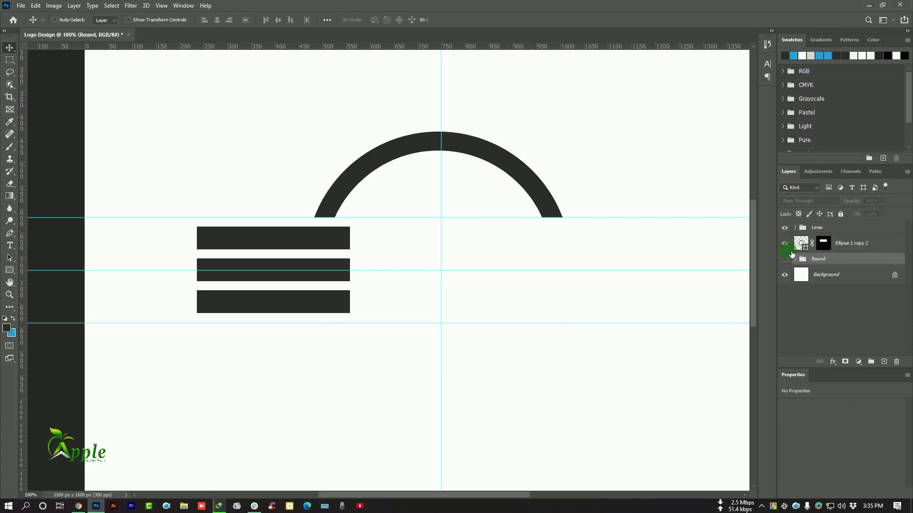
left_click(834, 247)
right_click(832, 246)
left_click(853, 263)
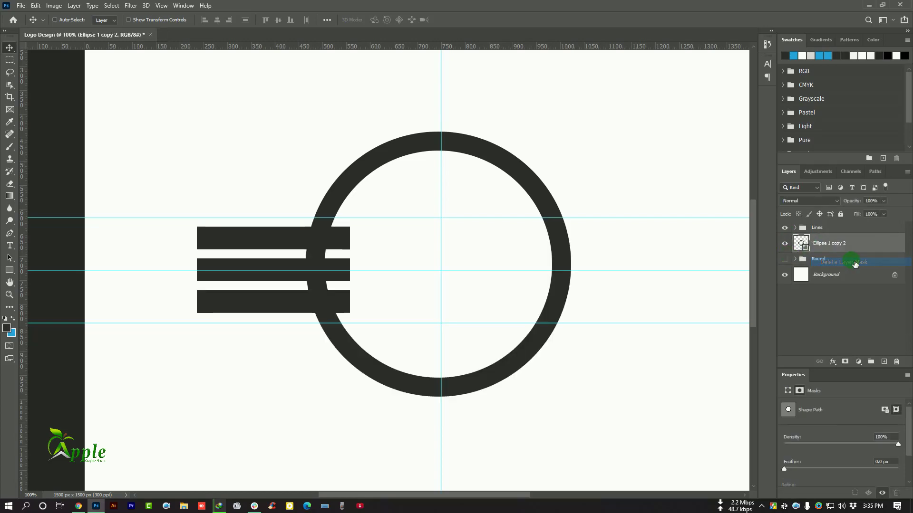
Set the stroke colour of the Ellipse 1 copy 2 ring to light grey d0cfcf
left_click(10, 269)
left_click(142, 24)
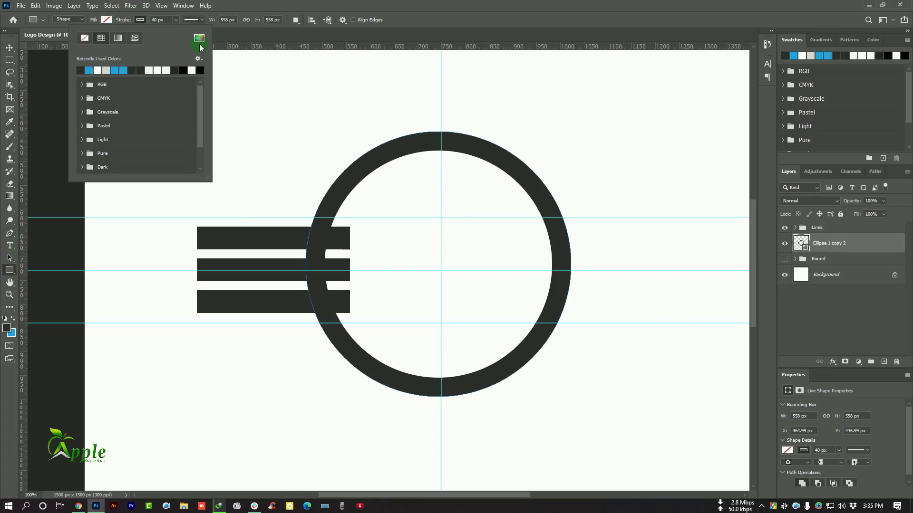
left_click(199, 37)
left_click_drag(666, 348, 661, 350)
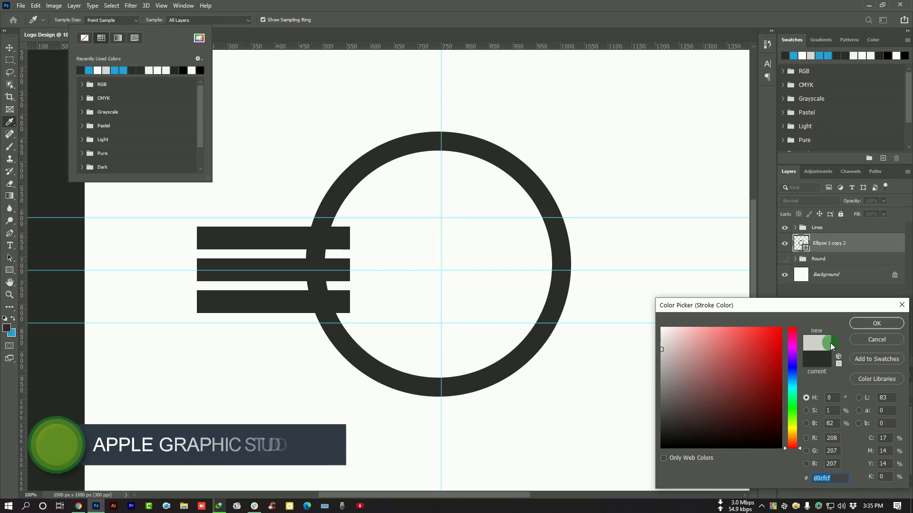
left_click(876, 324)
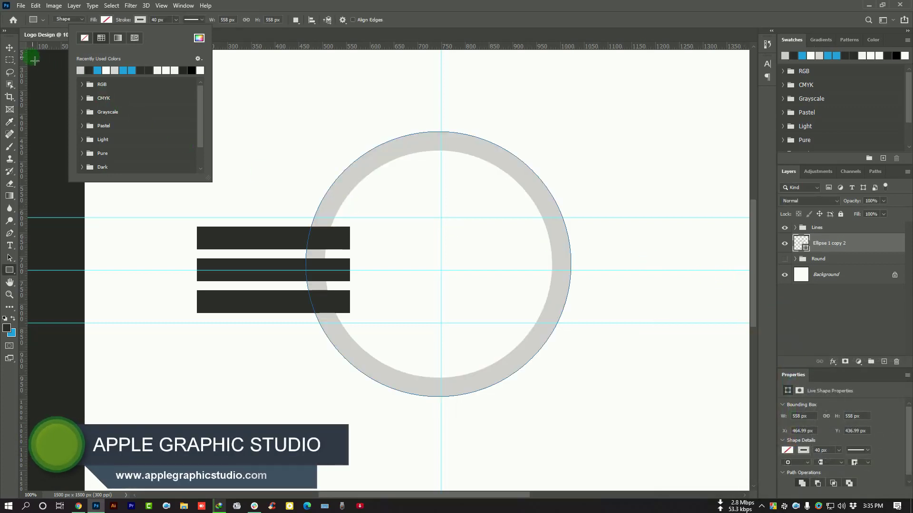
left_click(9, 47)
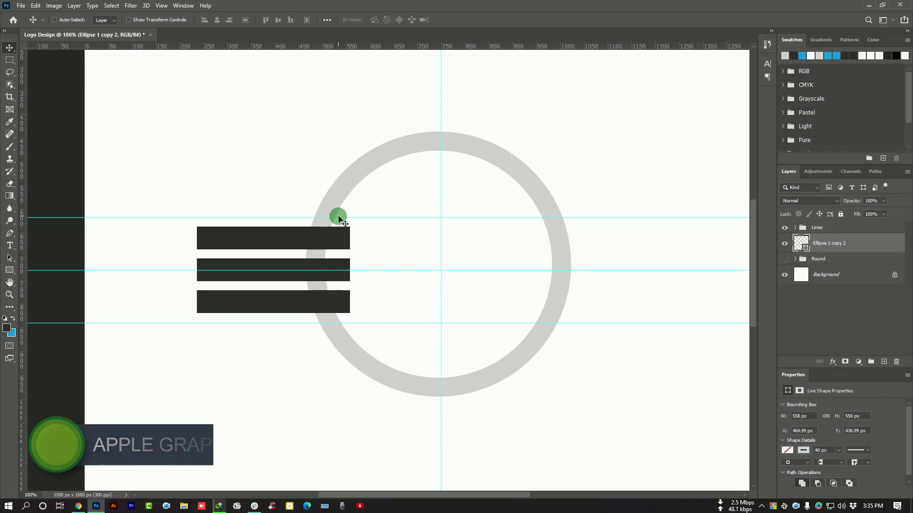
Draw a circle about 448 px in diameter over the ring, with a light grey fill and no stroke
scroll(531, 350, "up", 2)
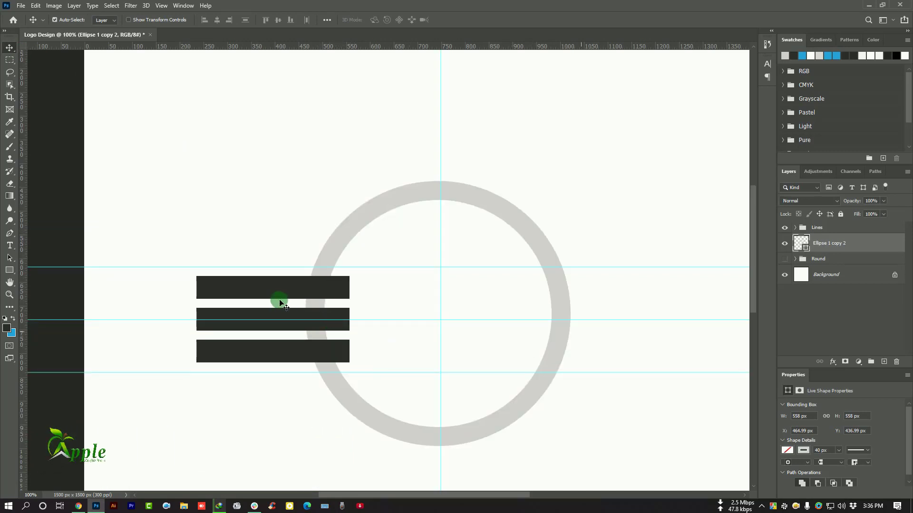
left_click(12, 274)
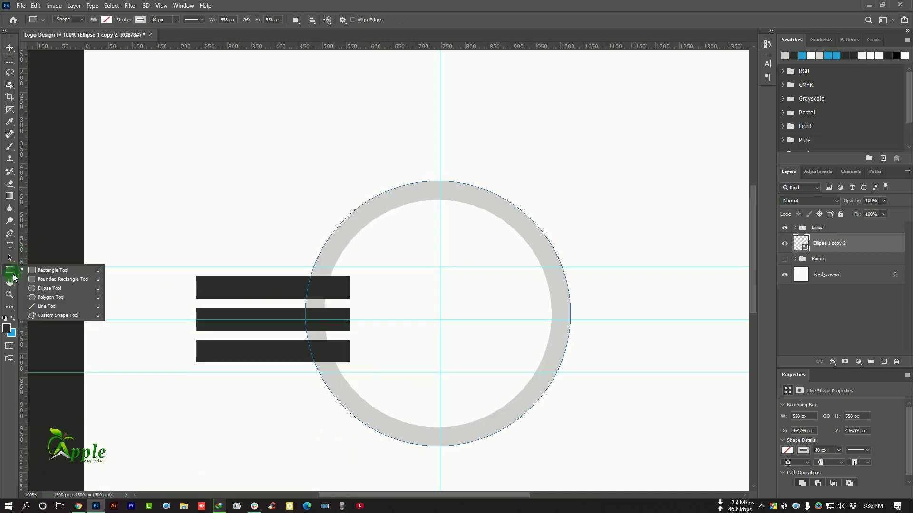
left_click(49, 288)
mouse_move(357, 231)
left_mouse_down()
mouse_move(536, 387)
mouse_move(589, 452)
mouse_move(580, 440)
left_mouse_up()
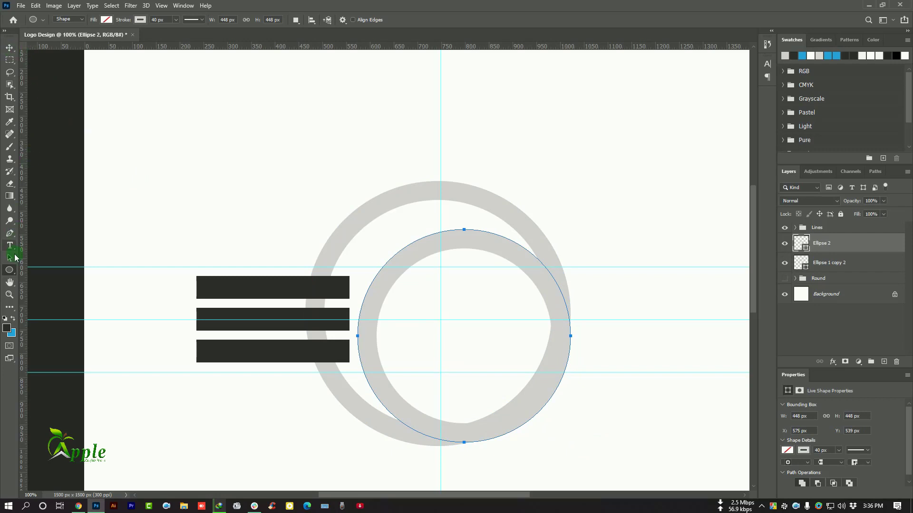
left_click(106, 21)
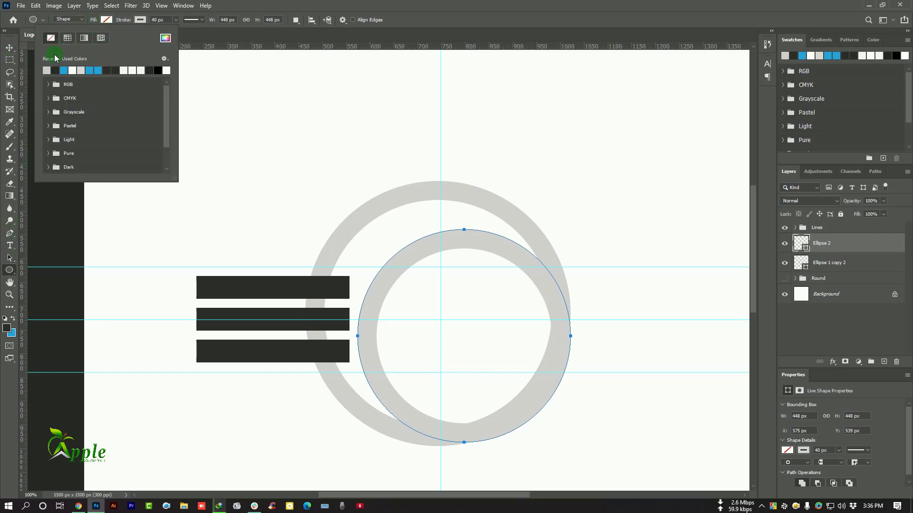
left_click(51, 72)
left_click(140, 19)
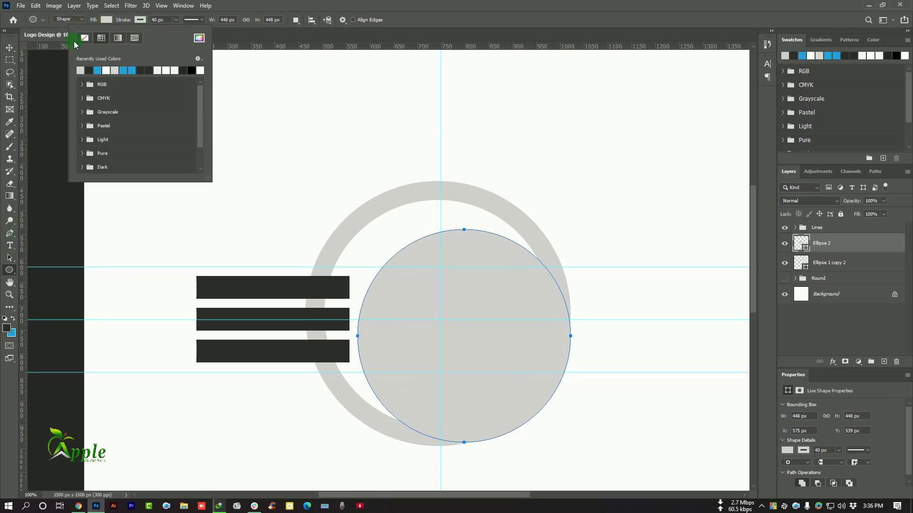
left_click(8, 49)
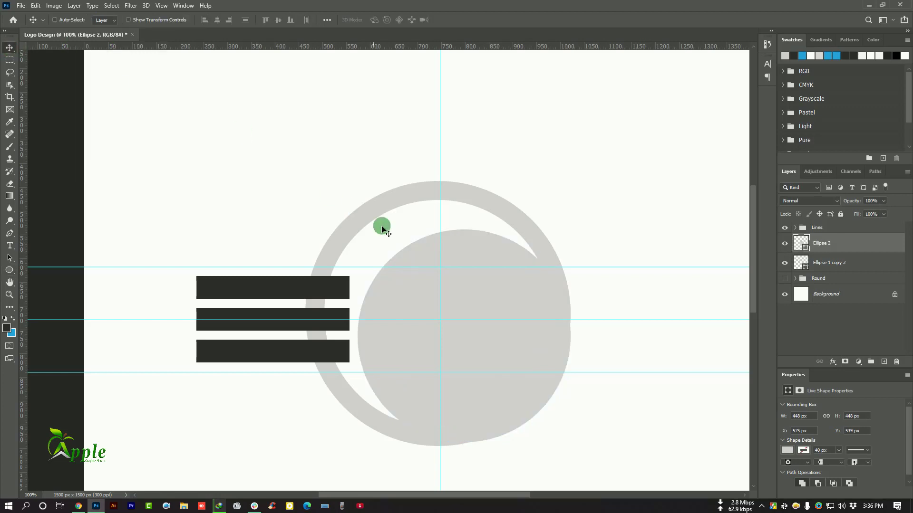
Centre the filled circle inside the ring, place its layer above Lines, and scale it to 476 × 476 px to meet the ring's inner edge
left_click_drag(460, 242, 438, 222)
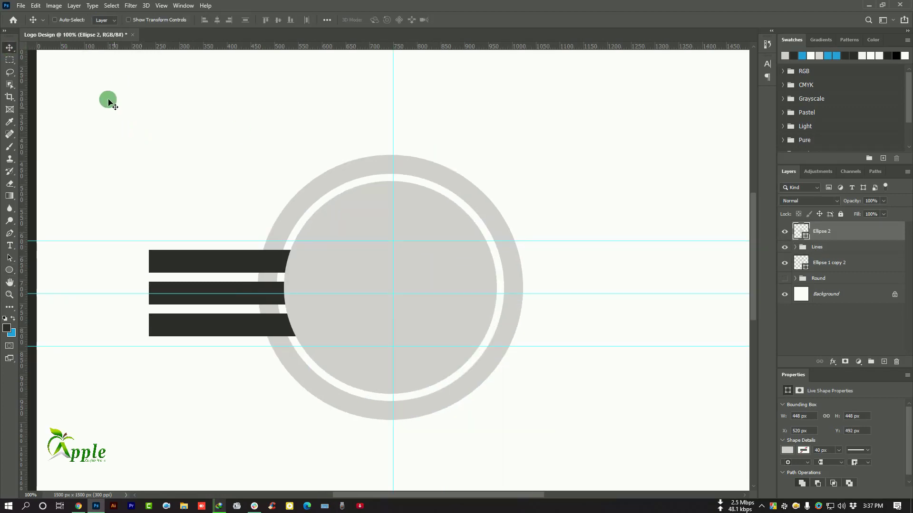
left_click(35, 5)
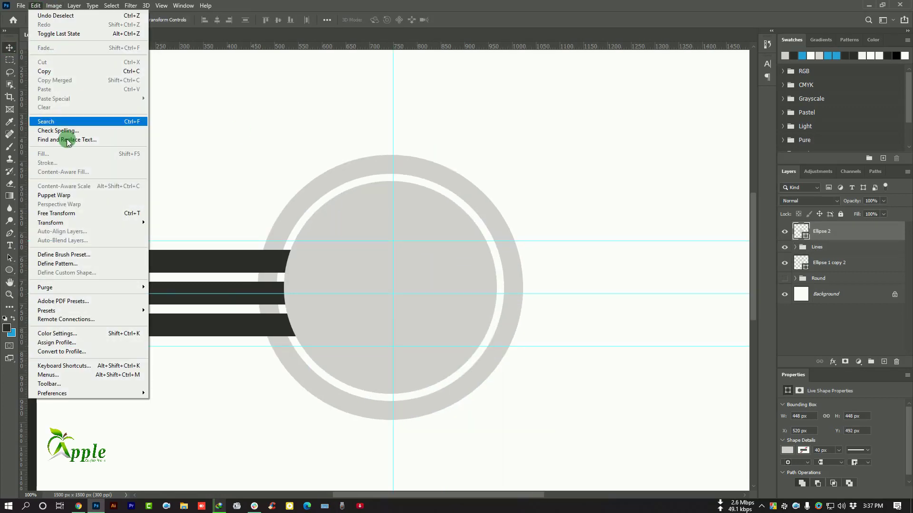
left_click(70, 213)
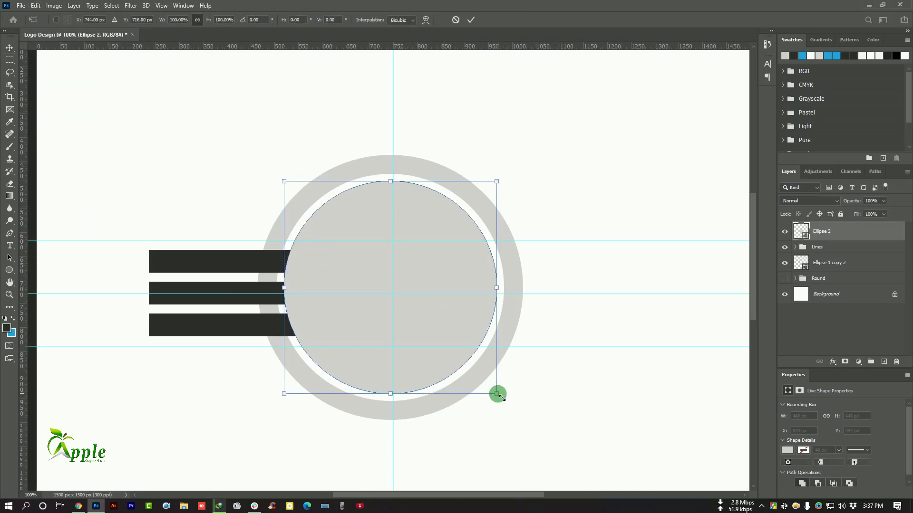
left_click_drag(497, 394, 505, 400)
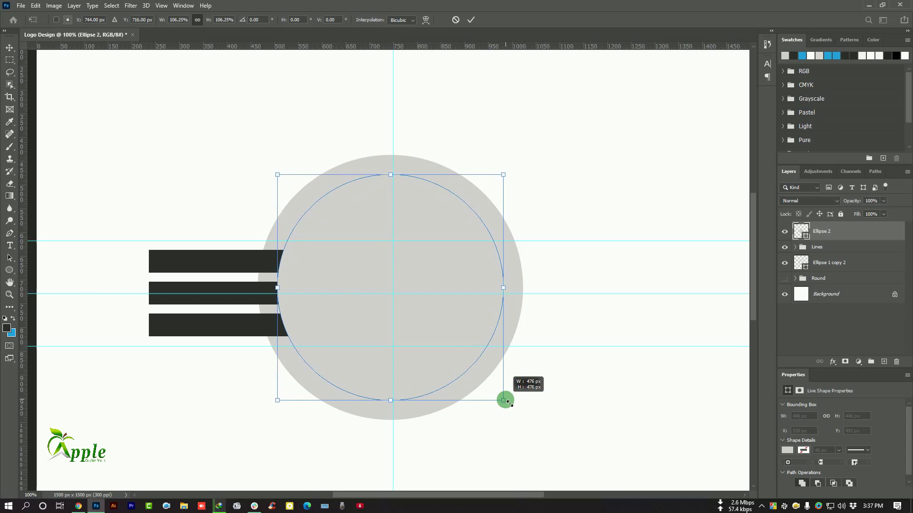
left_click(470, 19)
Delete the light grey Ellipse 1 copy 2 ring layer
key("ctrl+minus")
left_click_drag(824, 269, 902, 364)
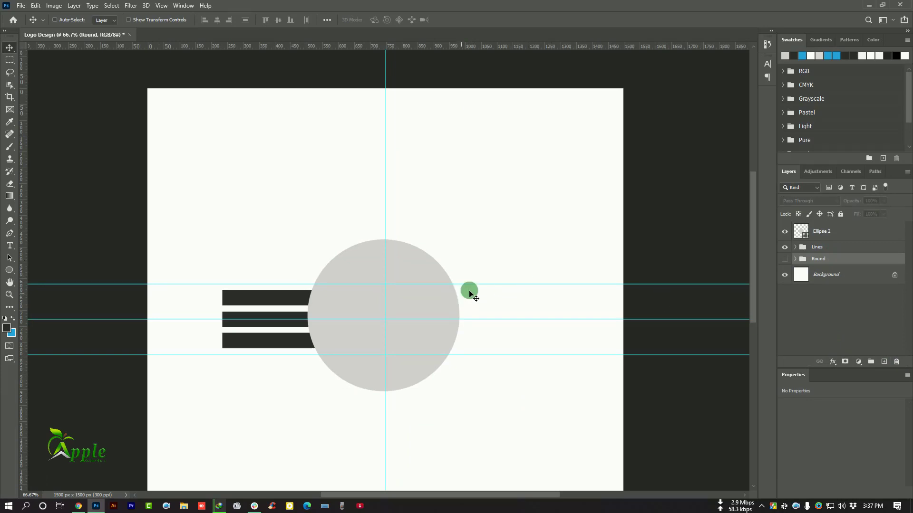
Mask the Rectangle 1 copy 2 bar with the inverse of the Ellipse 2 outline, and hide Ellipse 2
left_click(822, 232)
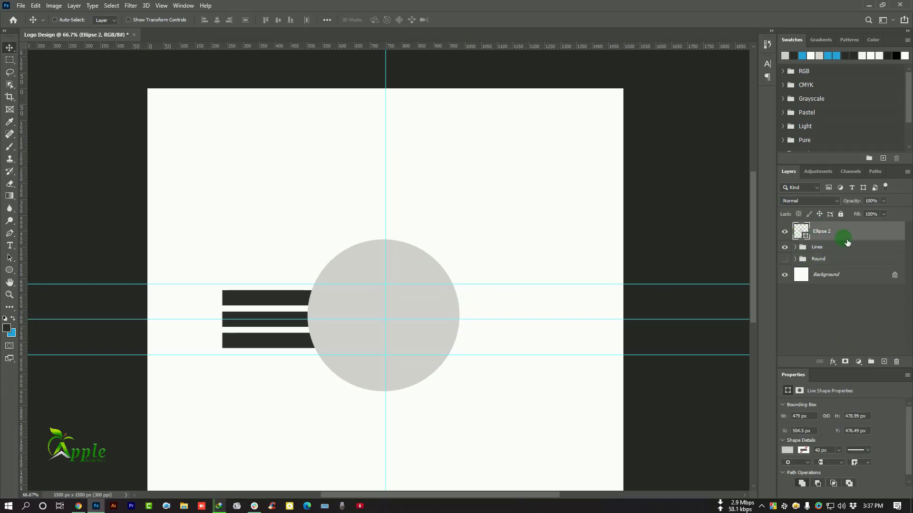
left_click(796, 248)
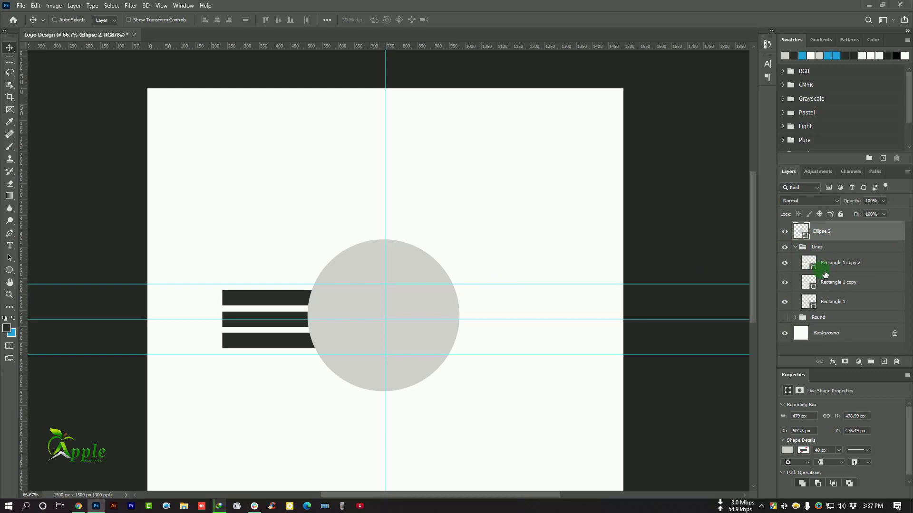
left_click_drag(820, 272, 815, 242)
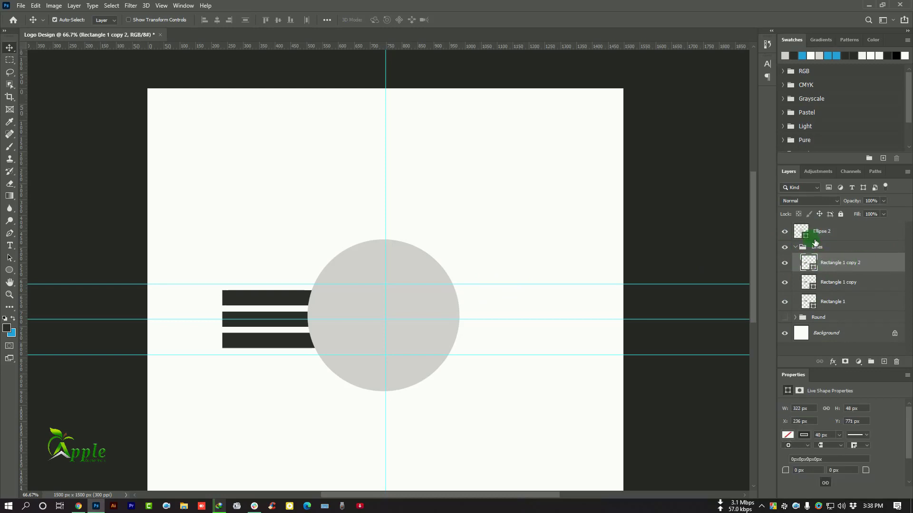
left_click(808, 234, "ctrl")
left_click(113, 6)
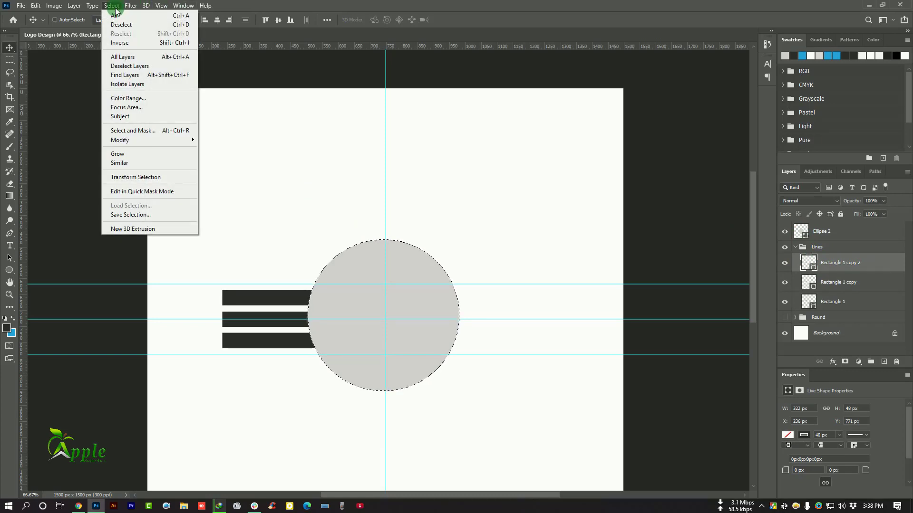
left_click(126, 43)
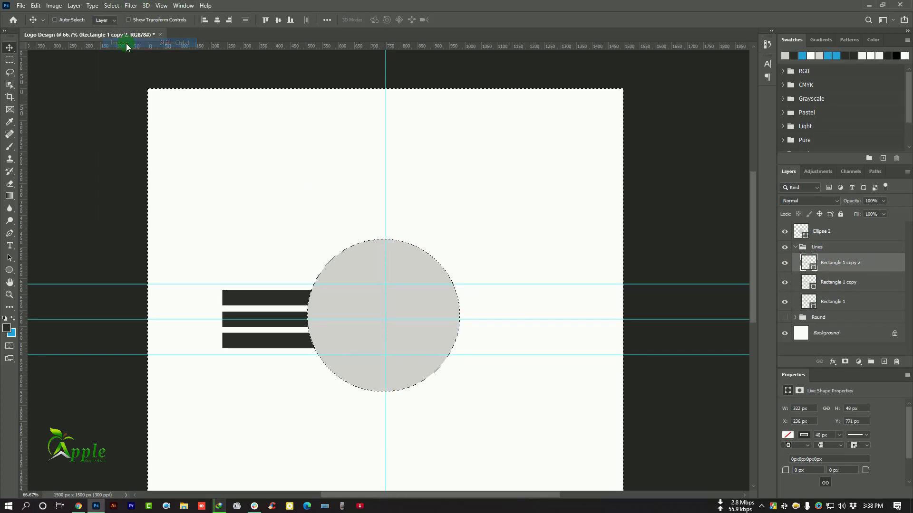
left_click(845, 362)
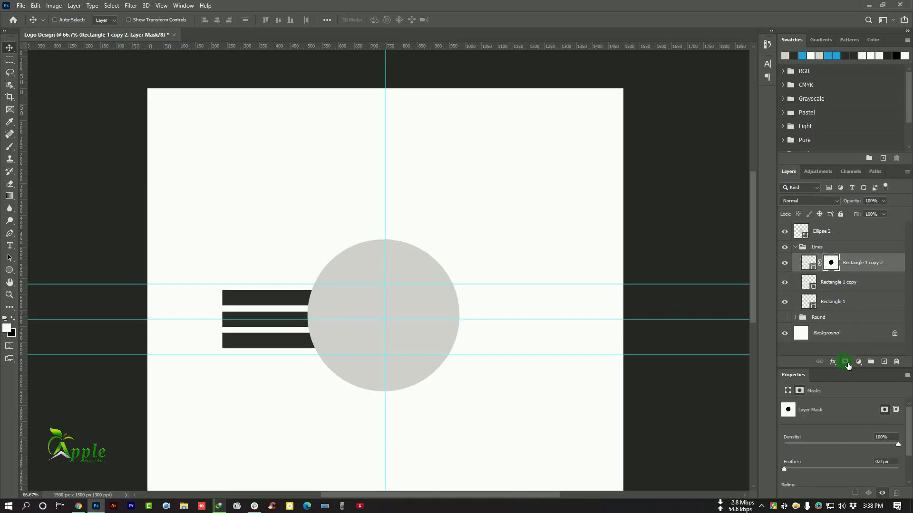
left_click(783, 233)
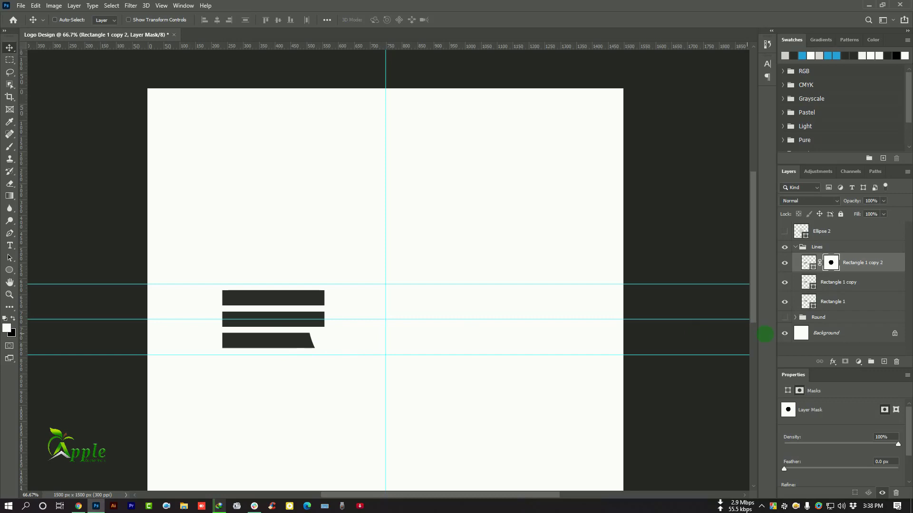
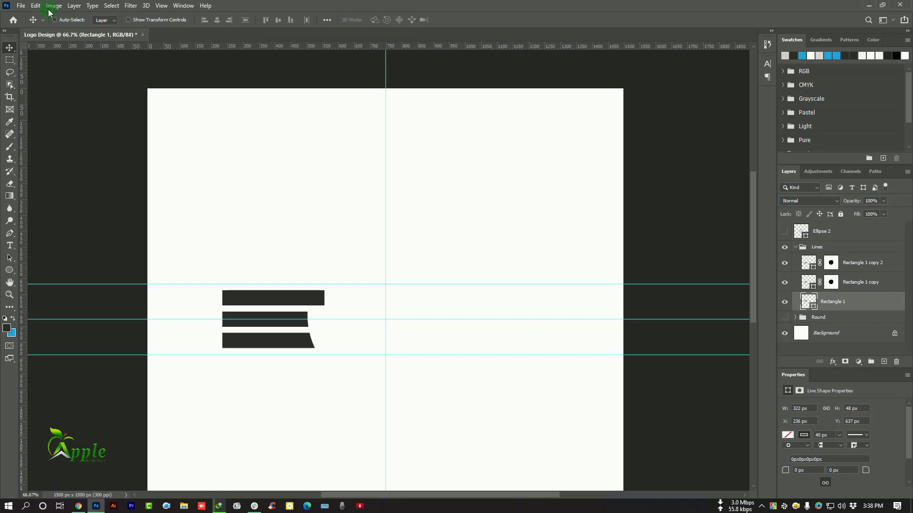
Mask the Rectangle 1 bar with the inverse of the Ellipse 2 outline, and make the Round group visible again
left_click(814, 303)
left_click(803, 233, "ctrl")
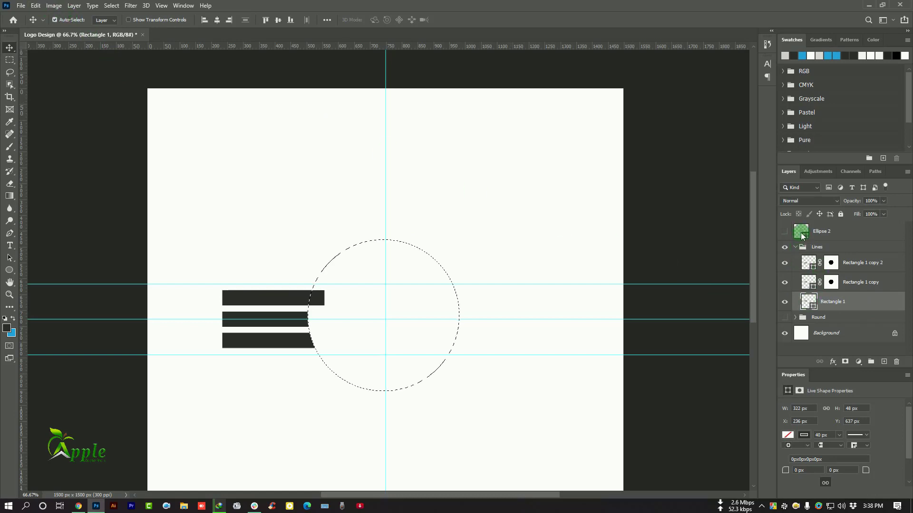
left_click(319, 136)
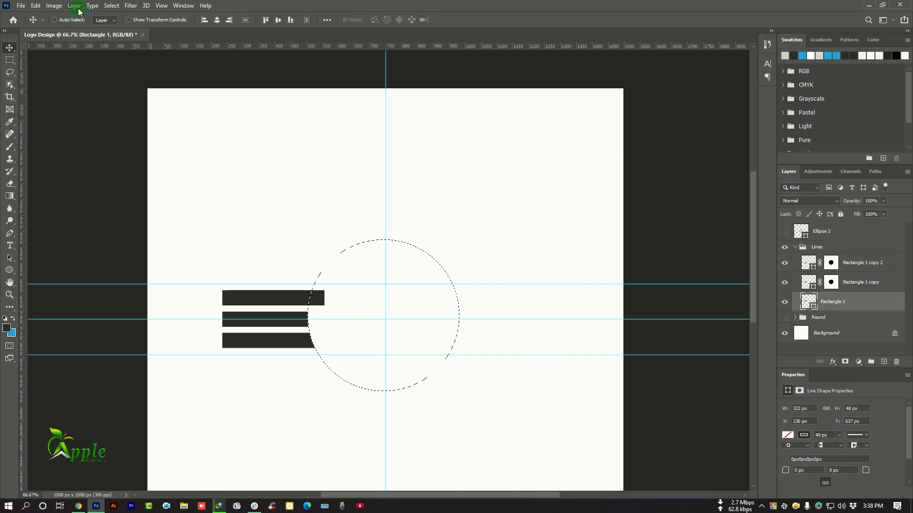
left_click(111, 6)
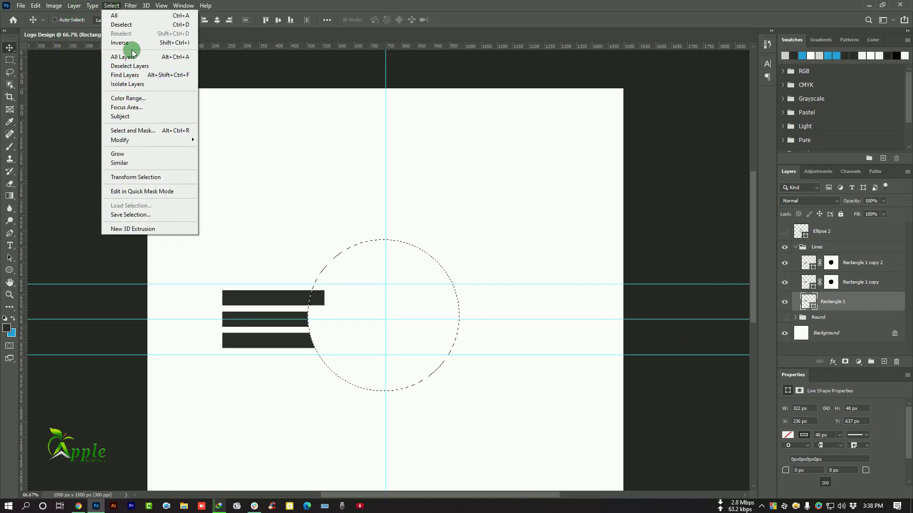
left_click(115, 15)
left_click(845, 362)
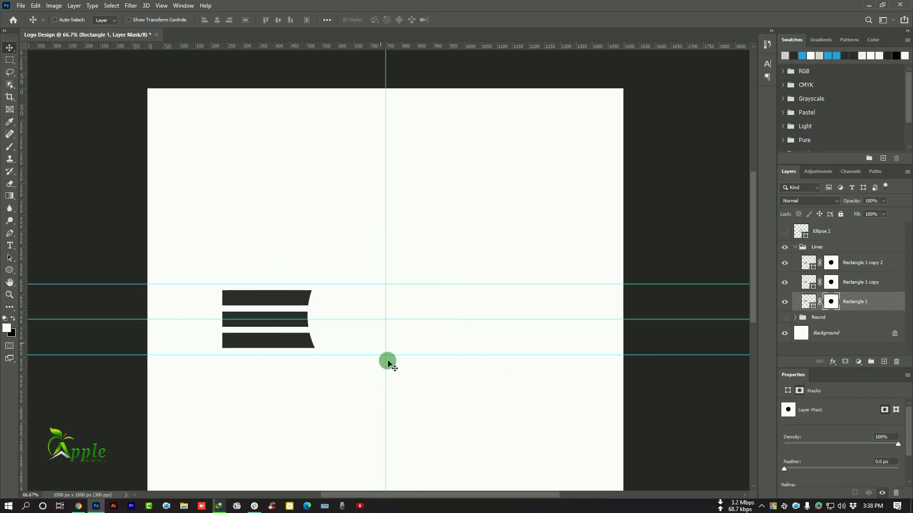
left_click(795, 247)
left_click(784, 259)
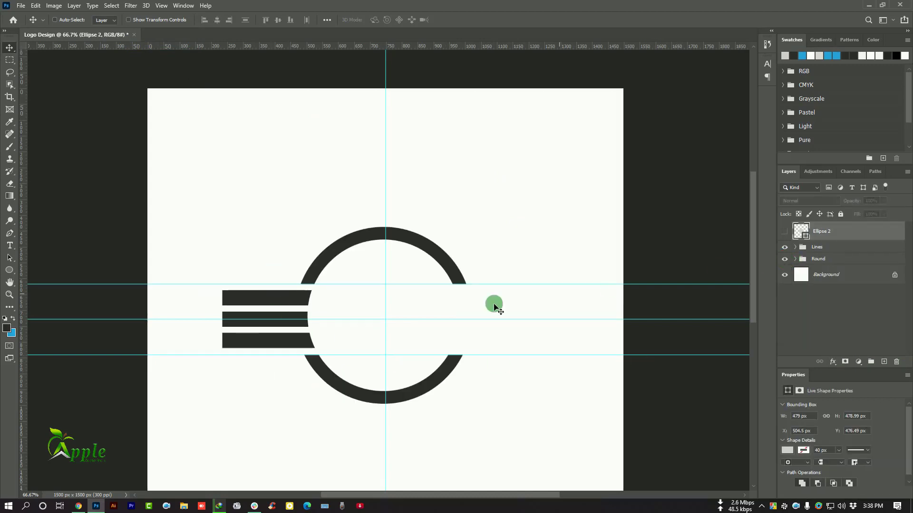
Draw a light grey four-sided Pen shape with a slanted right edge over the left ends of the three bars
scroll(390, 364, "left", 2)
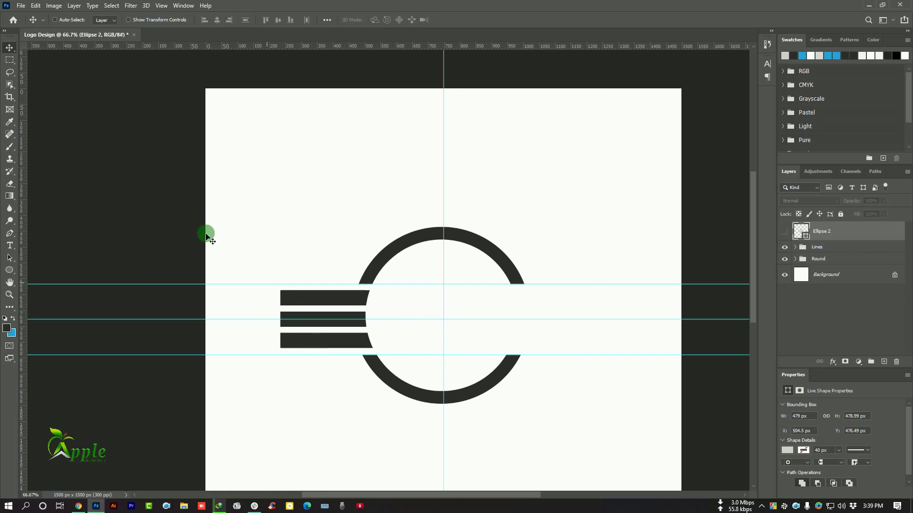
left_click(10, 235)
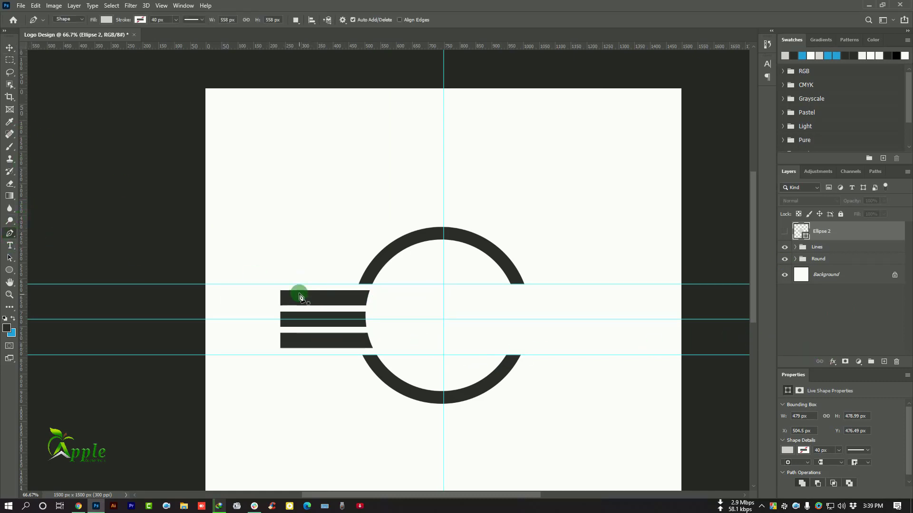
left_click(282, 260)
left_click(344, 380)
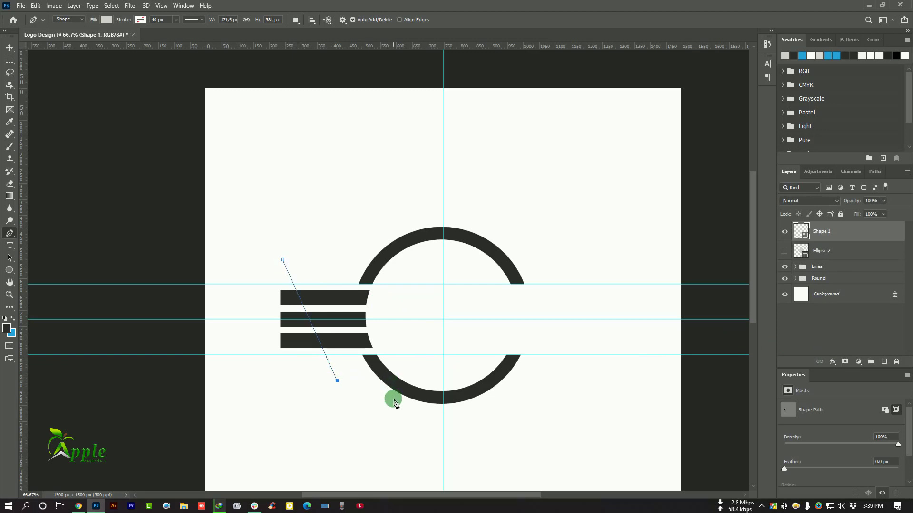
left_click(244, 379)
left_click(255, 258)
left_click(283, 260)
Free-transform the light grey pen shape, enlarging and placing it so its slanted edge crosses all three bars and meets the lower ring segment
left_click(9, 48)
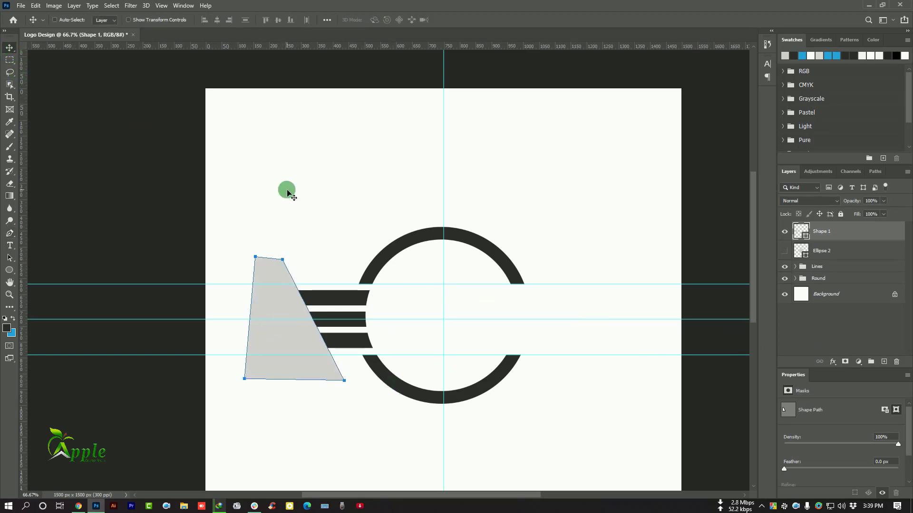
left_click(36, 5)
left_click(76, 213)
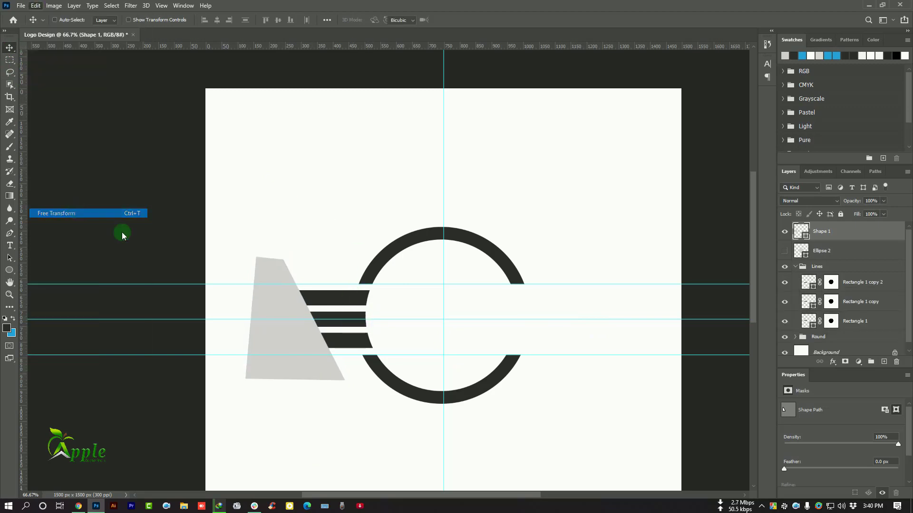
left_click_drag(345, 380, 393, 408)
key("ctrl+plus")
left_click_drag(356, 350, 442, 349)
left_click_drag(297, 336, 316, 322)
left_click_drag(446, 343, 426, 328)
left_click(471, 20)
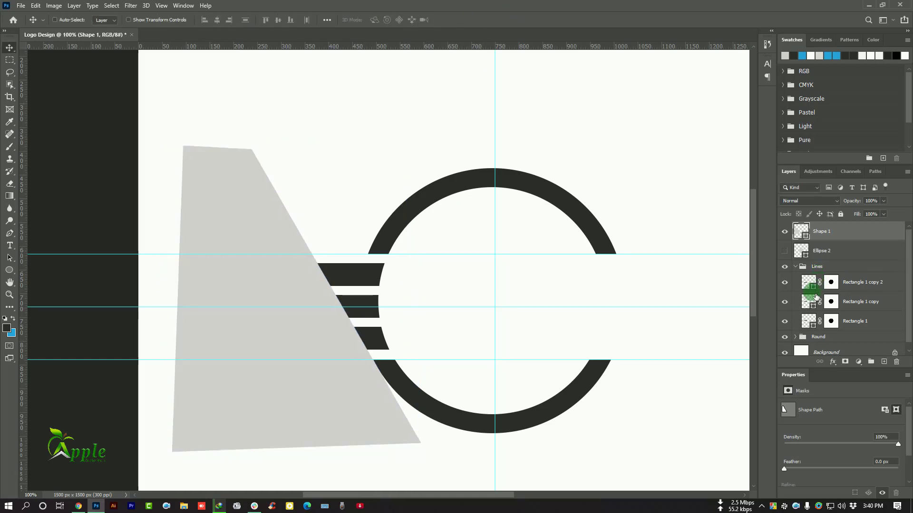
Hide Shape 1 and load its outline as a selection with the mask of Rectangle 1 copy 2 active
key("ctrl+minus")
left_click(785, 232)
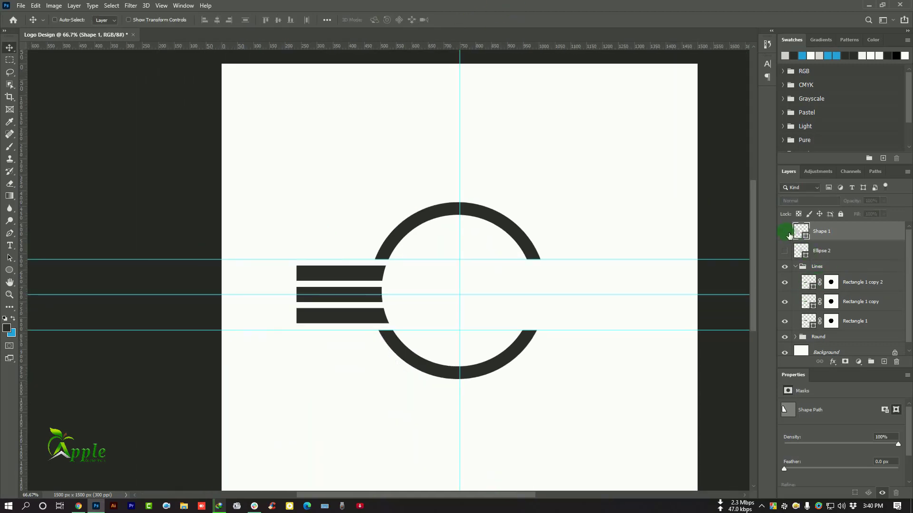
left_click(830, 282)
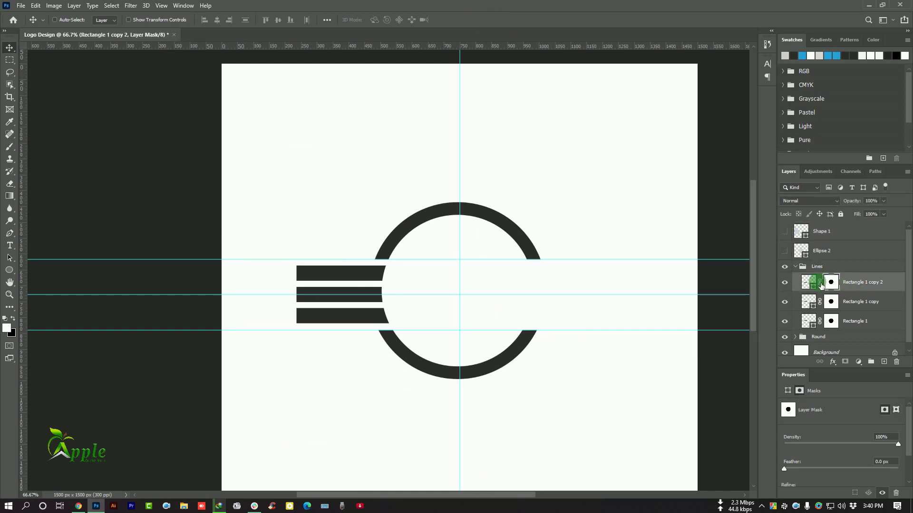
left_click(808, 234, "ctrl")
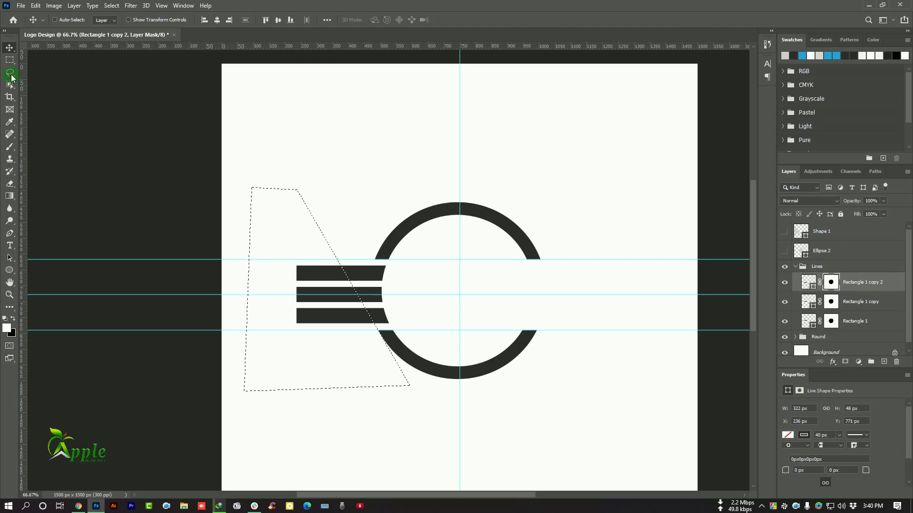
Set the Brush tool to 100% opacity and 100% flow, and reduce its size to 100 px
left_click(10, 148)
left_click(231, 19)
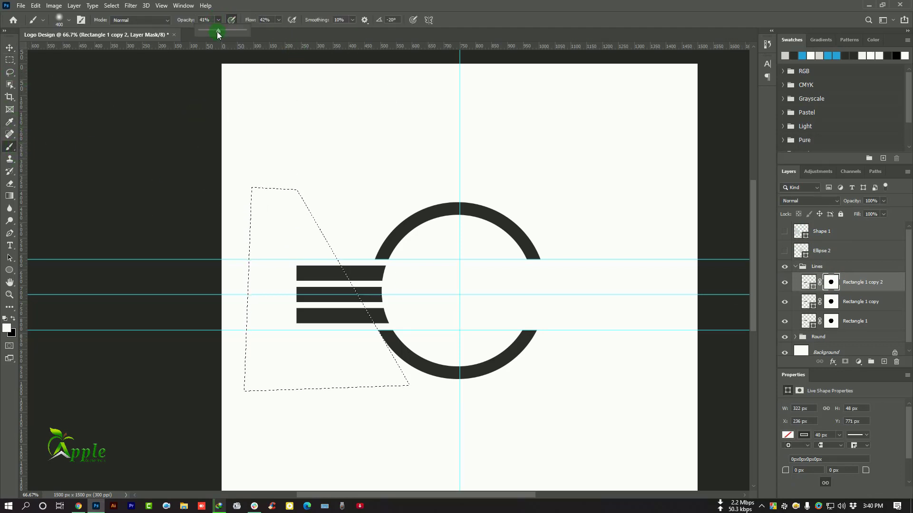
left_click(278, 20)
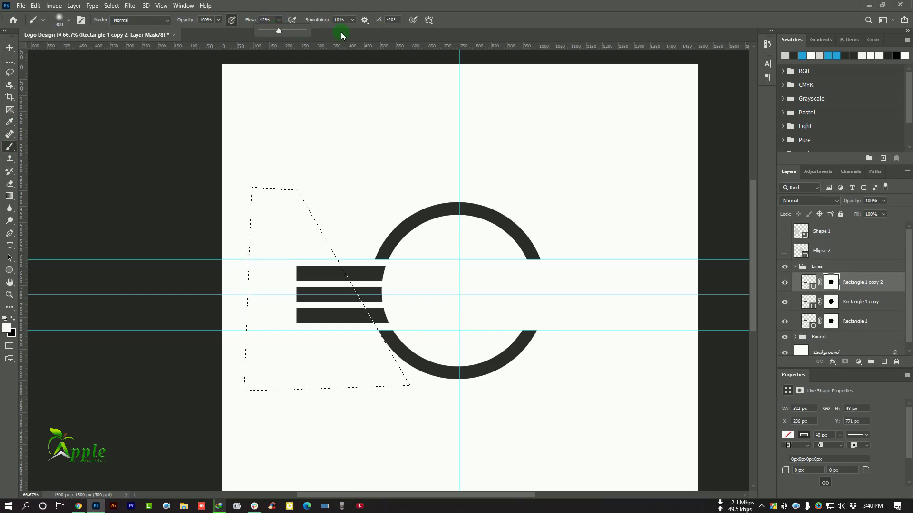
left_click_drag(278, 30, 387, 40)
left_click(406, 80)
key("bracketleft")
key("bracketleft")
key("bracketleft")
key("bracketleft")
key("bracketleft")
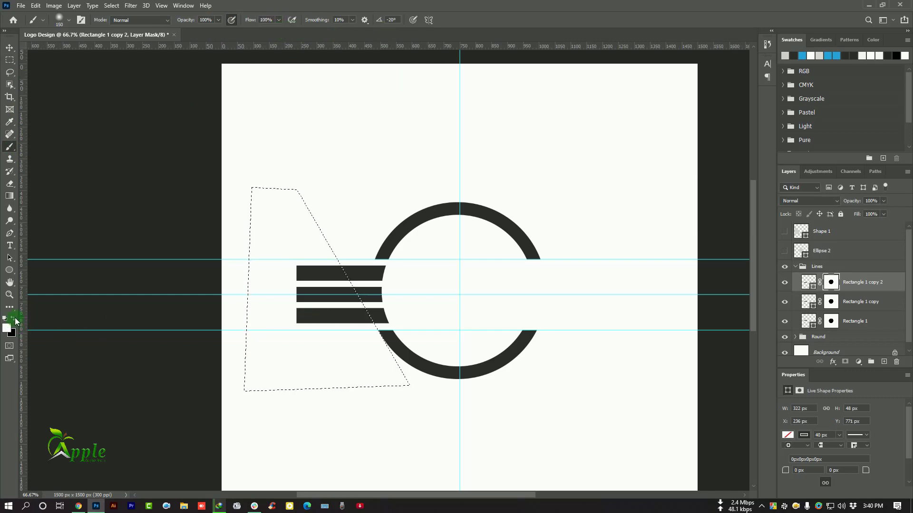
Paint black with a 150 px brush inside the selection on all three bars' masks, trimming their left ends diagonally, and deselect
left_click(15, 319)
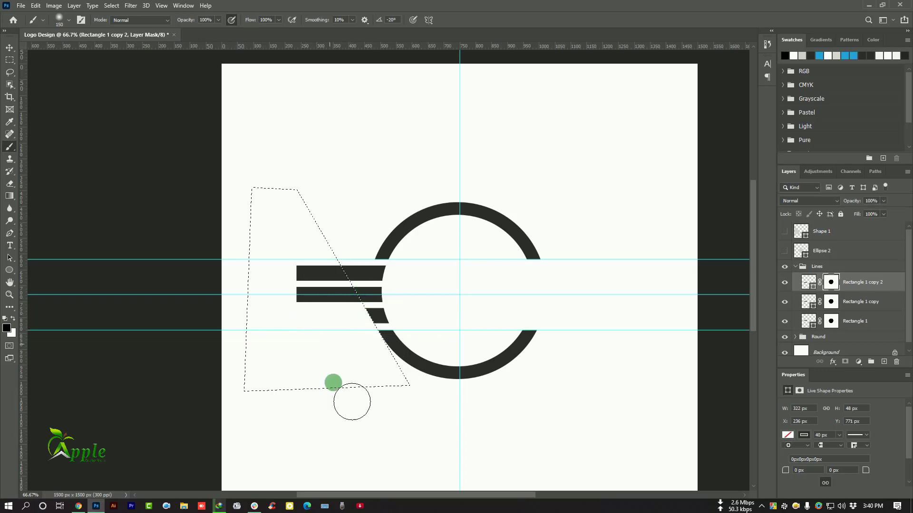
left_click(831, 302)
left_click(803, 302)
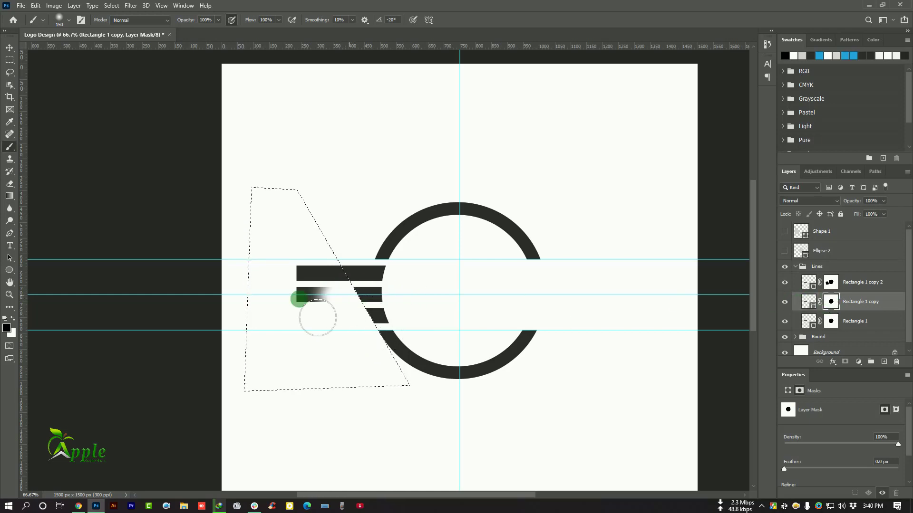
left_click(831, 321)
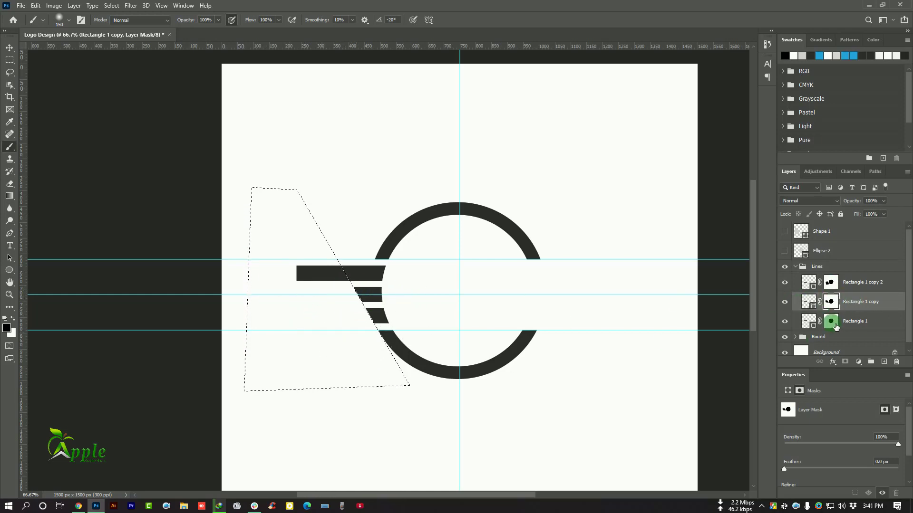
left_click(336, 277)
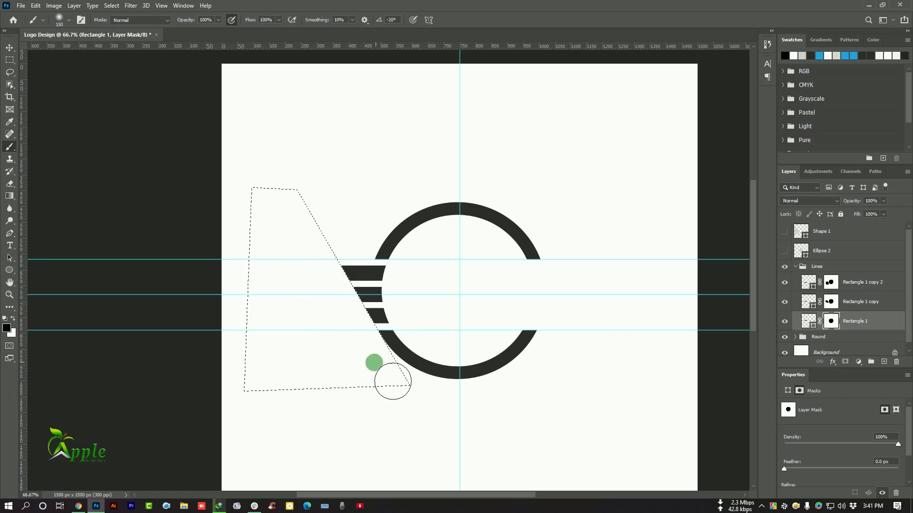
left_click(115, 9)
left_click(122, 25)
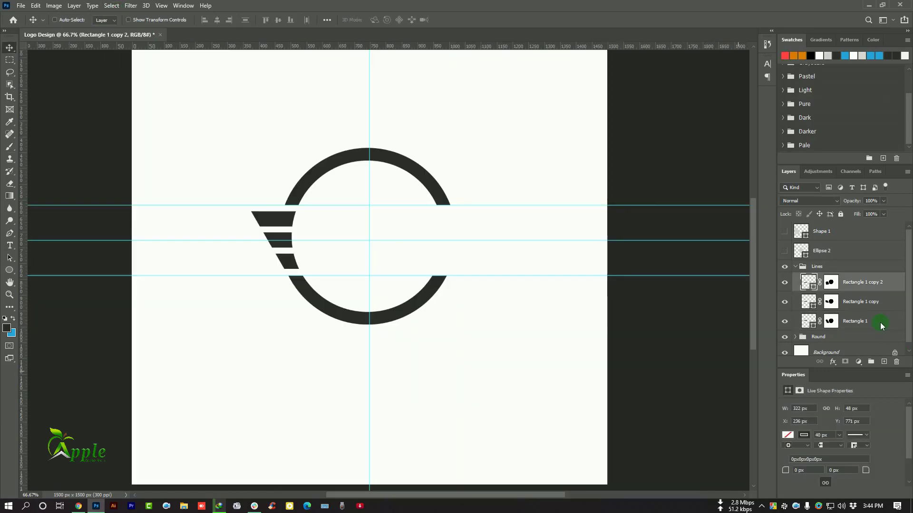
Apply an orange Color Overlay at 100% opacity to the Rectangle 1 copy 2 bar
left_click(892, 281)
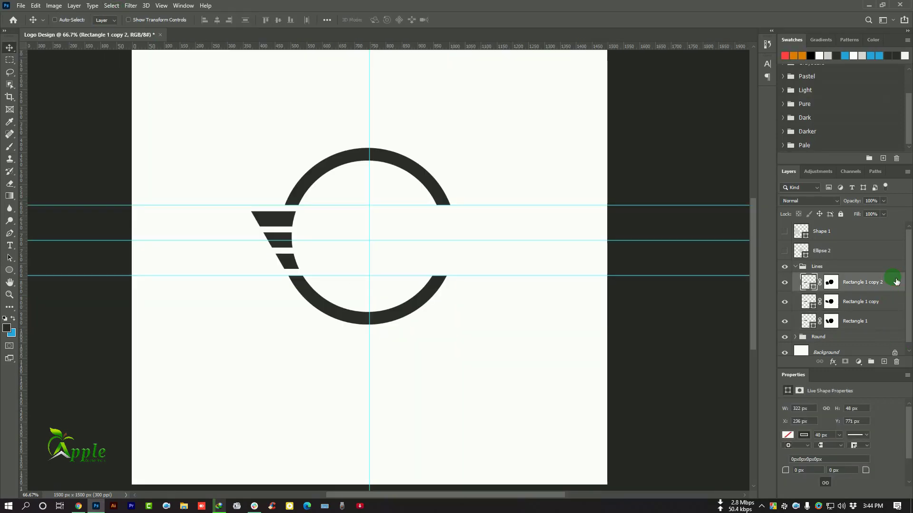
double_click(896, 282)
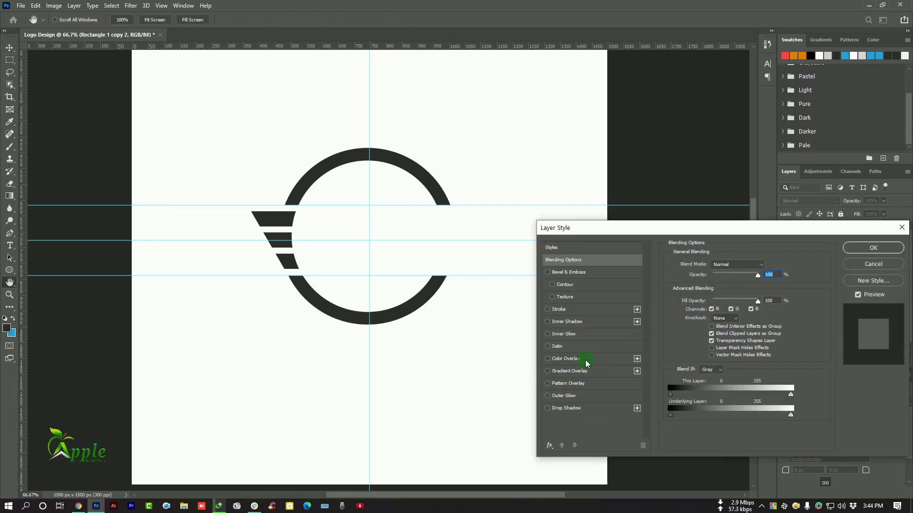
left_click(565, 359)
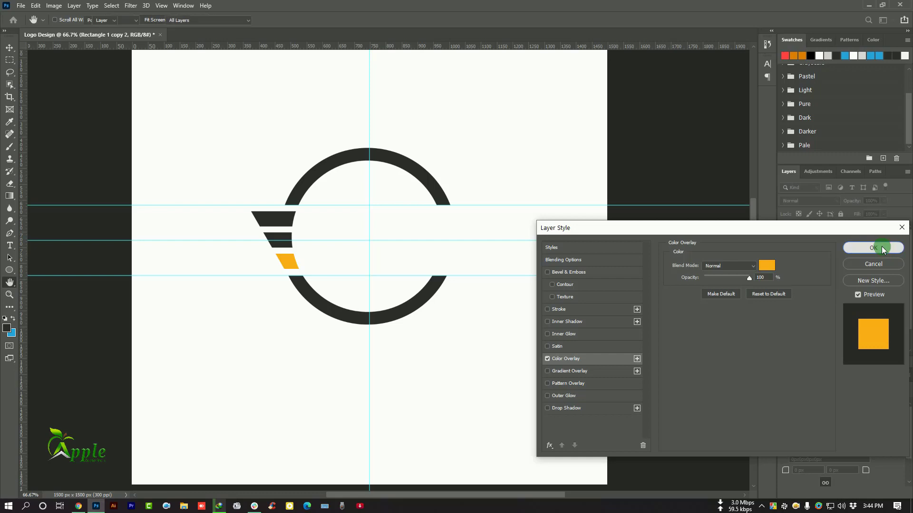
left_click(882, 248)
left_click(903, 284)
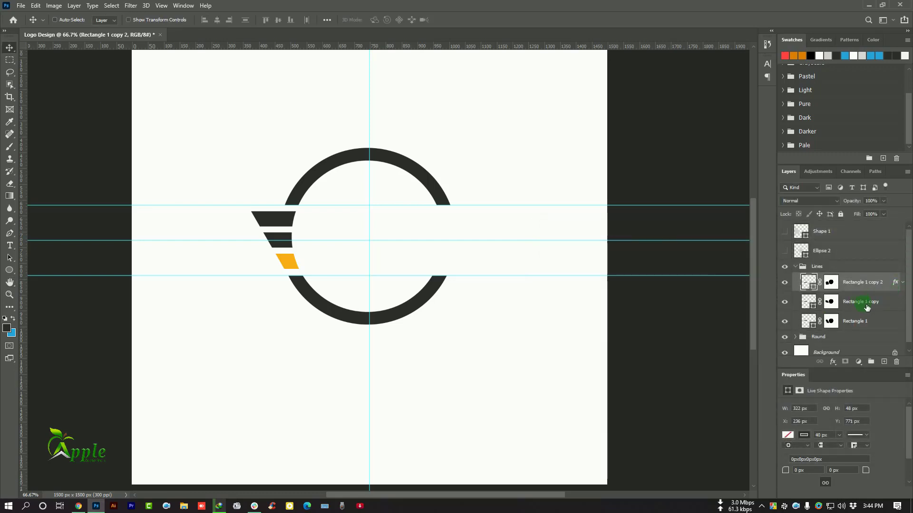
Apply a Color Overlay in orange fb8817 at 100% opacity to the Rectangle 1 copy bar, and collapse its effects list
double_click(894, 304)
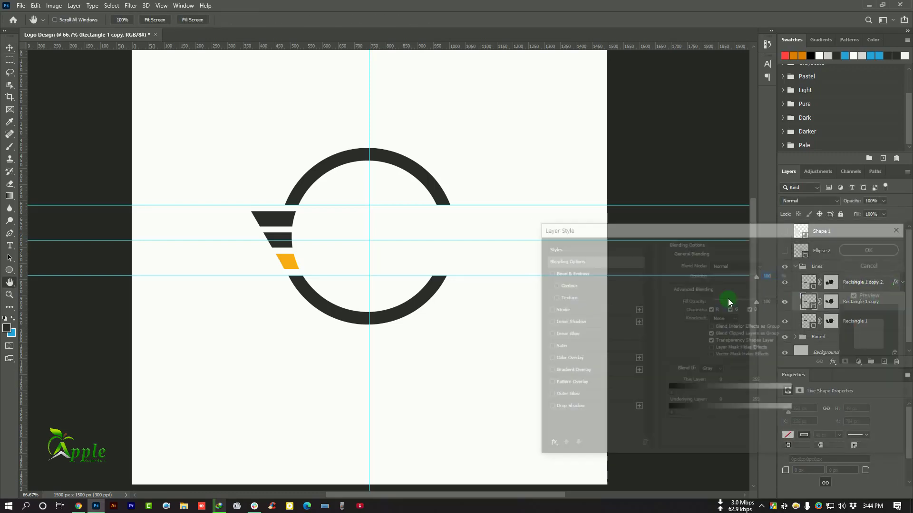
left_click(573, 359)
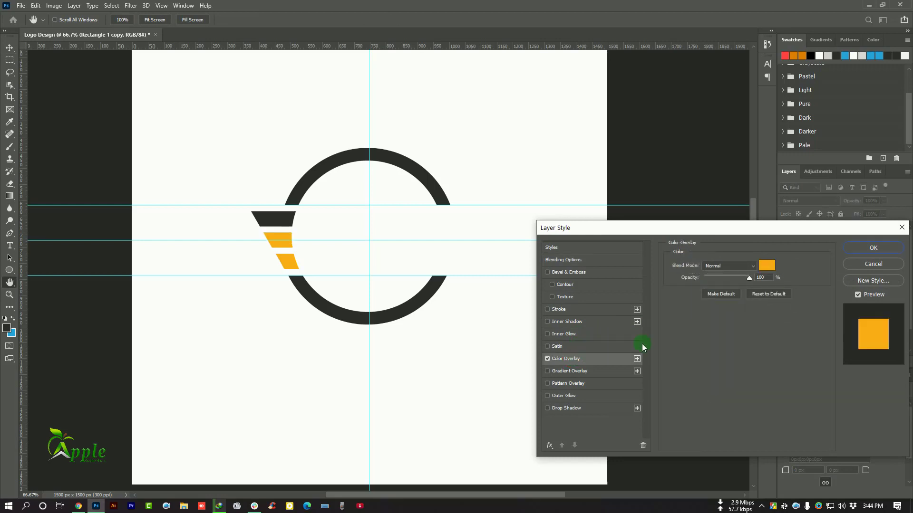
left_click(770, 266)
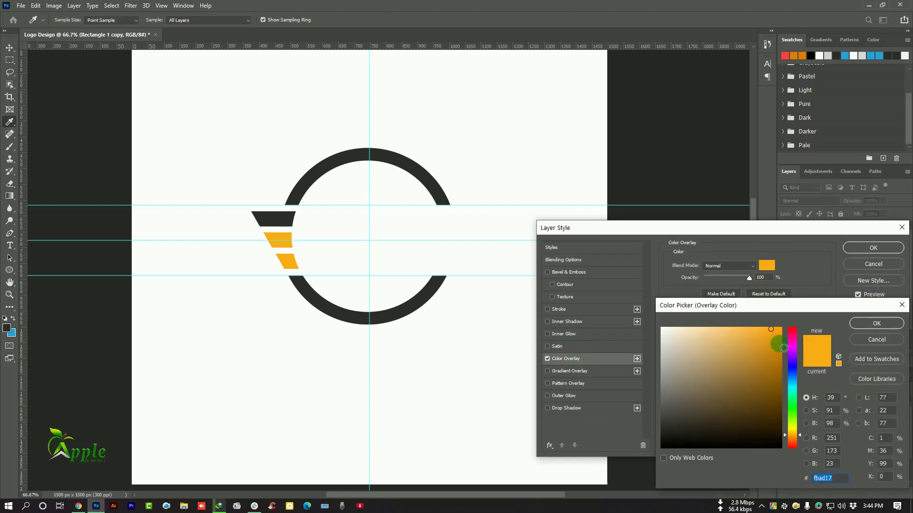
left_click(780, 345)
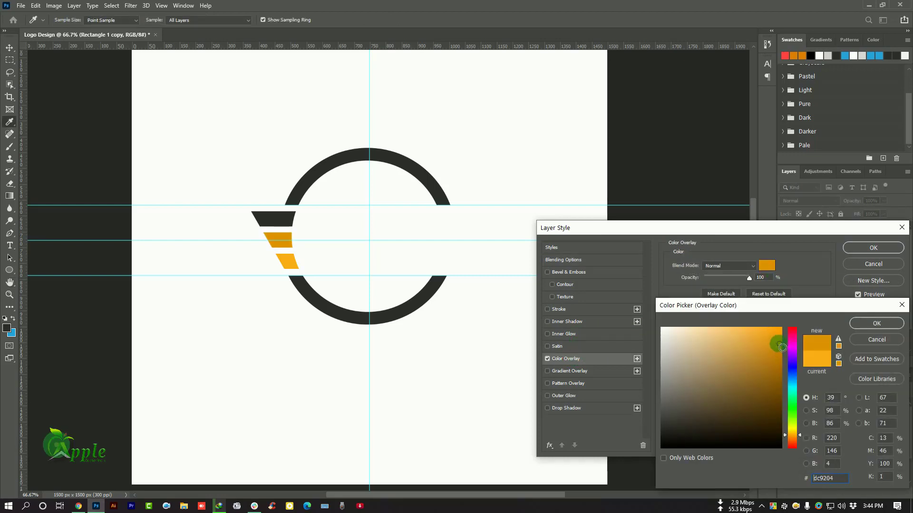
left_click(876, 340)
left_click(774, 268)
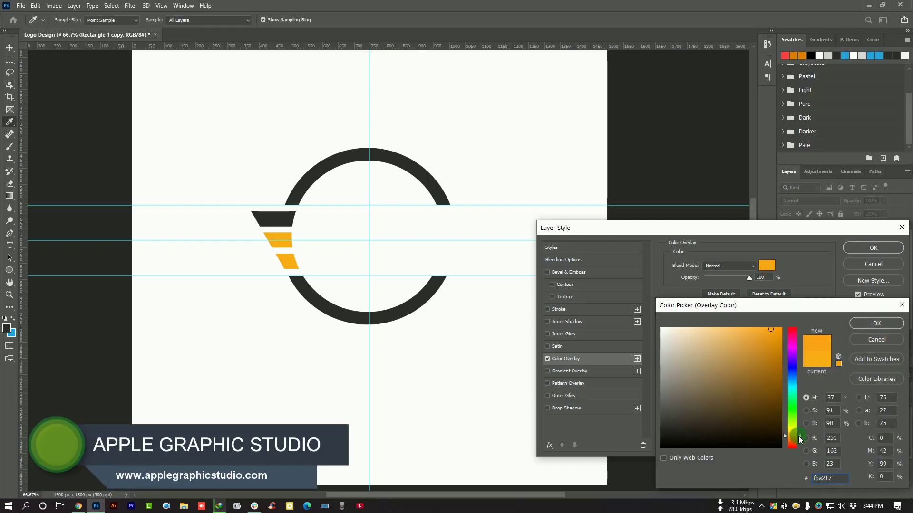
left_click_drag(798, 436, 797, 438)
left_click(863, 326)
left_click(880, 249)
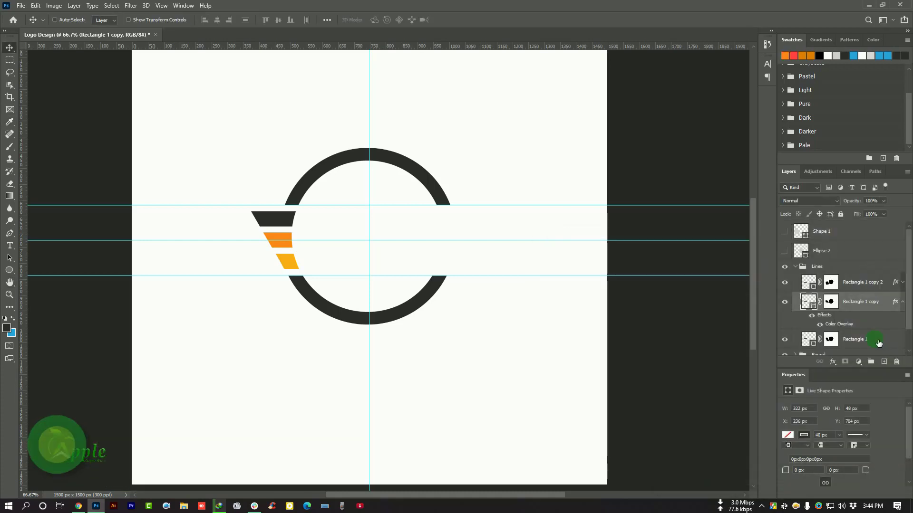
left_click(902, 302)
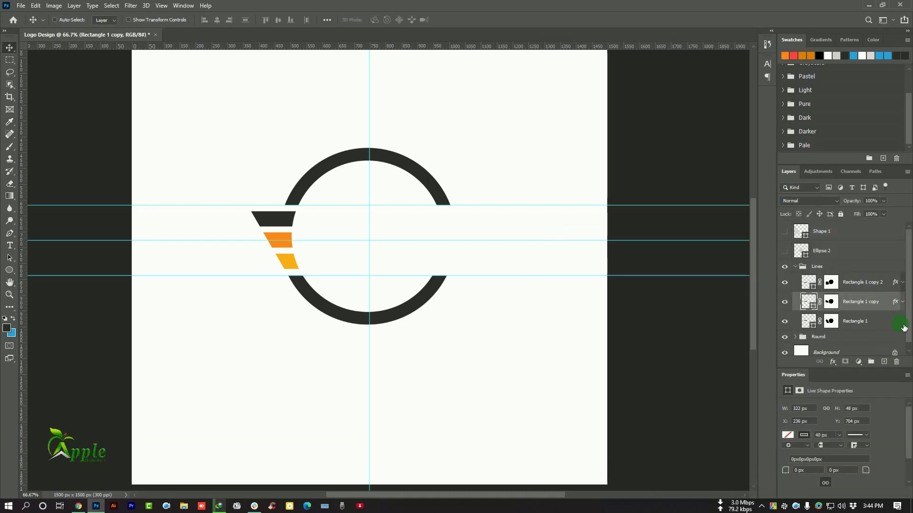
Apply a Color Overlay in a darker, slightly redder orange at 100% opacity to the Rectangle 1 bar
double_click(891, 326)
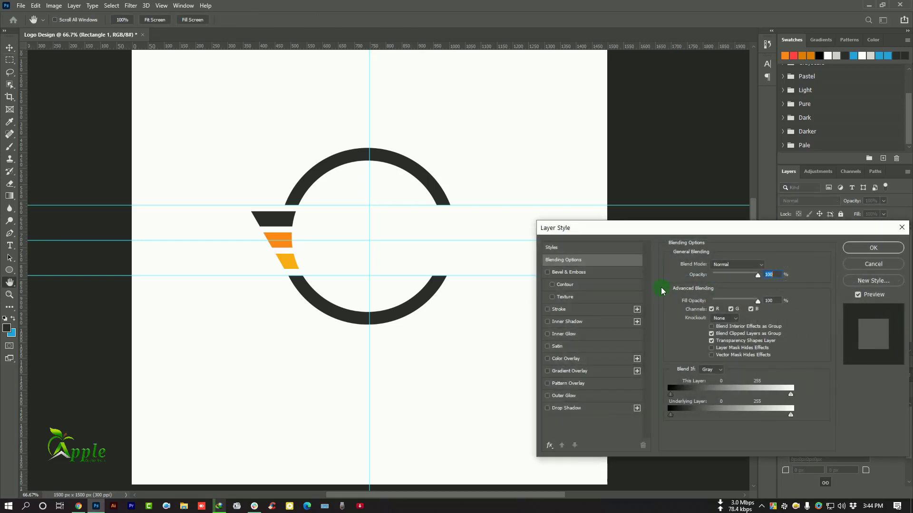
left_click(566, 359)
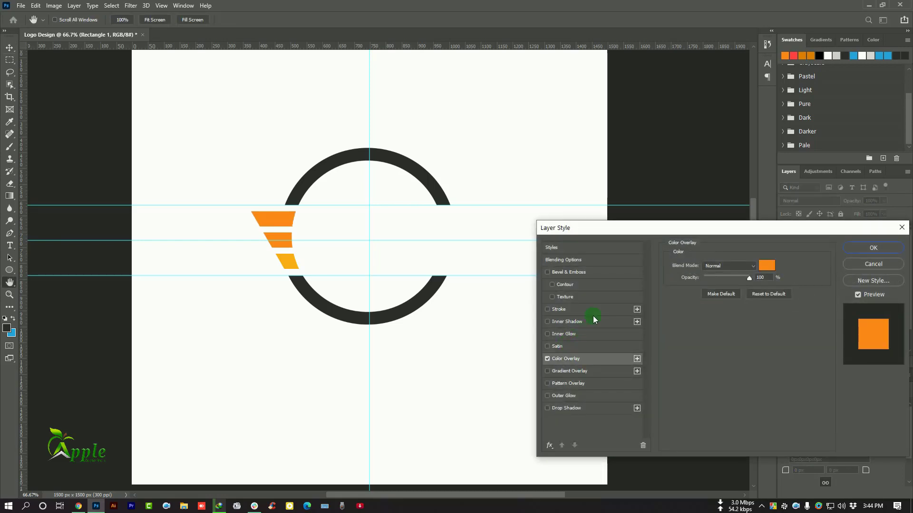
left_click(767, 266)
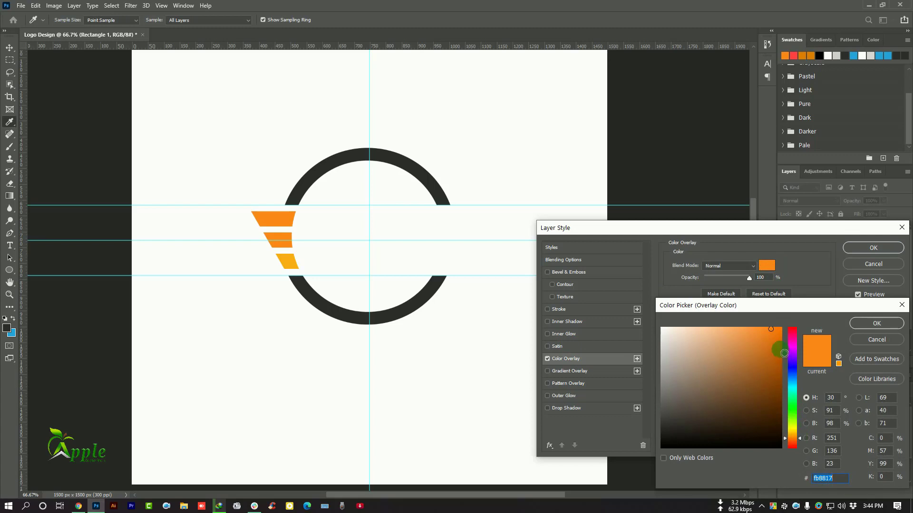
left_click(780, 347)
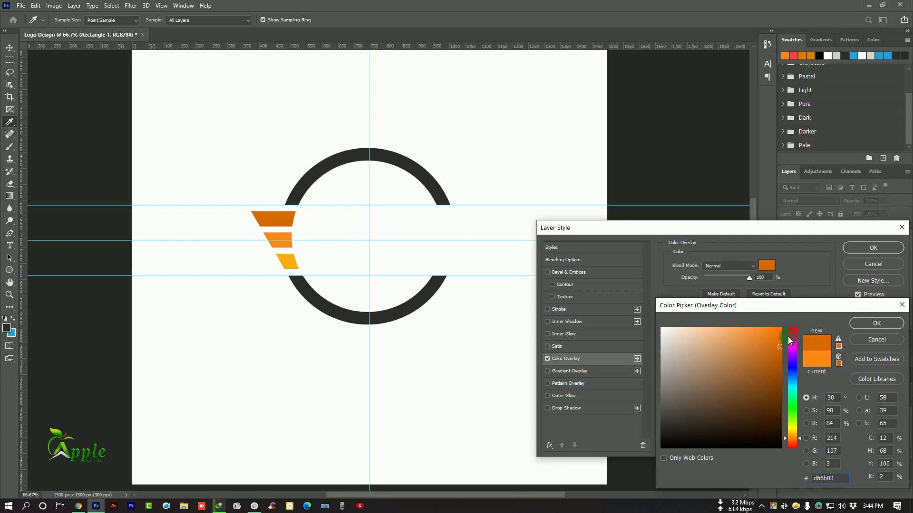
left_click(780, 338)
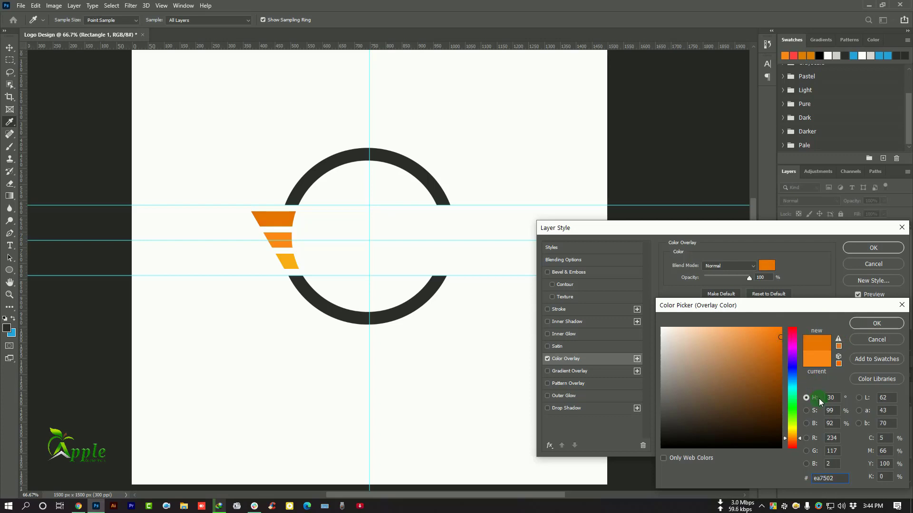
left_click_drag(799, 438, 799, 439)
left_click(876, 323)
left_click(876, 251)
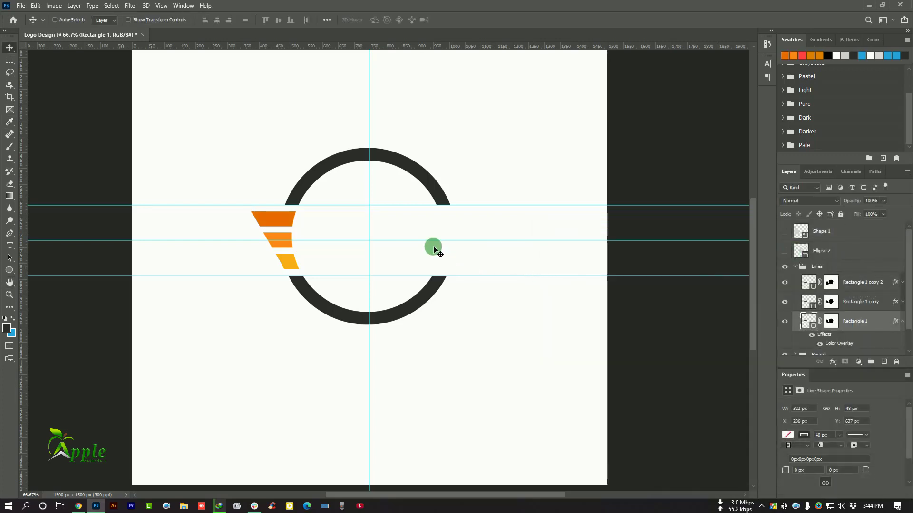
Collapse and duplicate the Lines group, with the Ellipse 2 layer shown as a reference
left_click(795, 267)
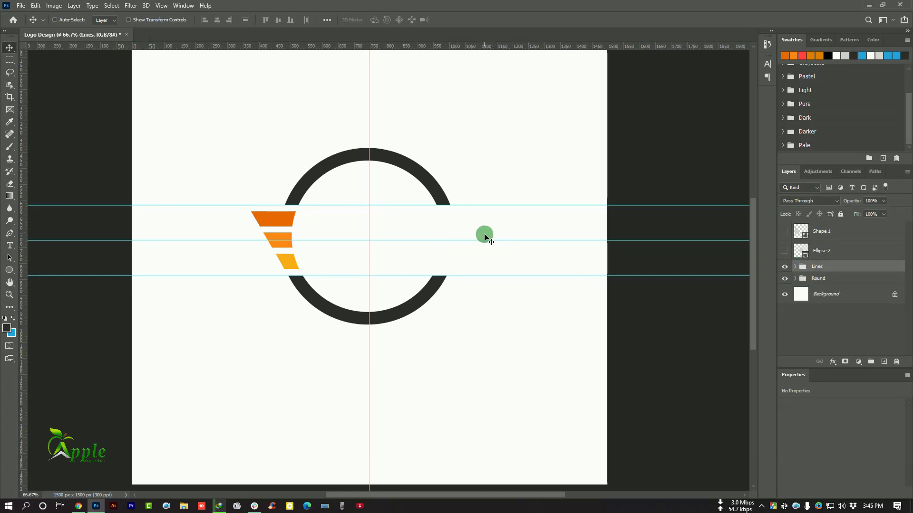
left_click(785, 251)
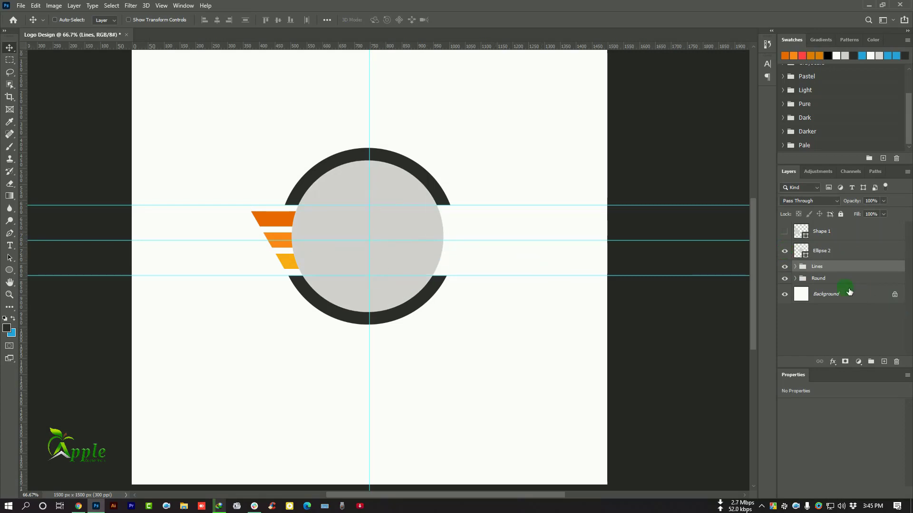
left_click_drag(809, 281, 884, 364)
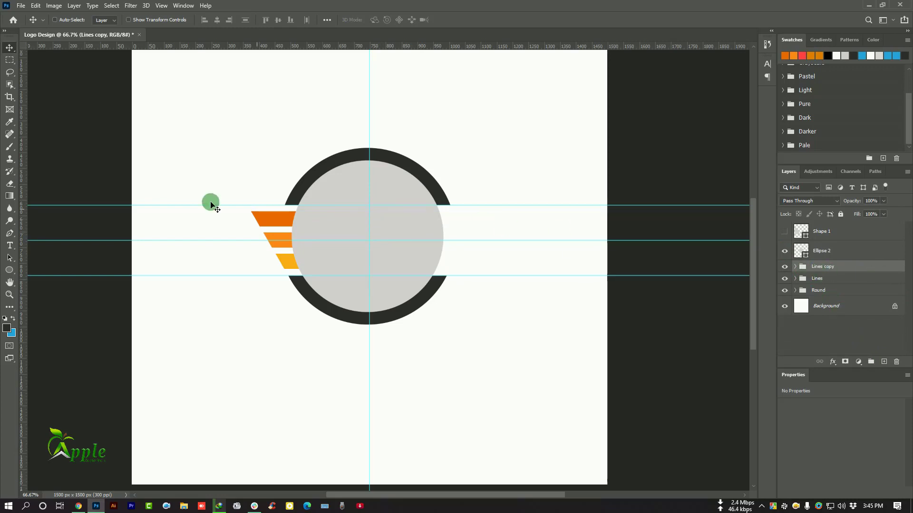
Flip the Lines copy group horizontally with Free Transform
left_click(36, 6)
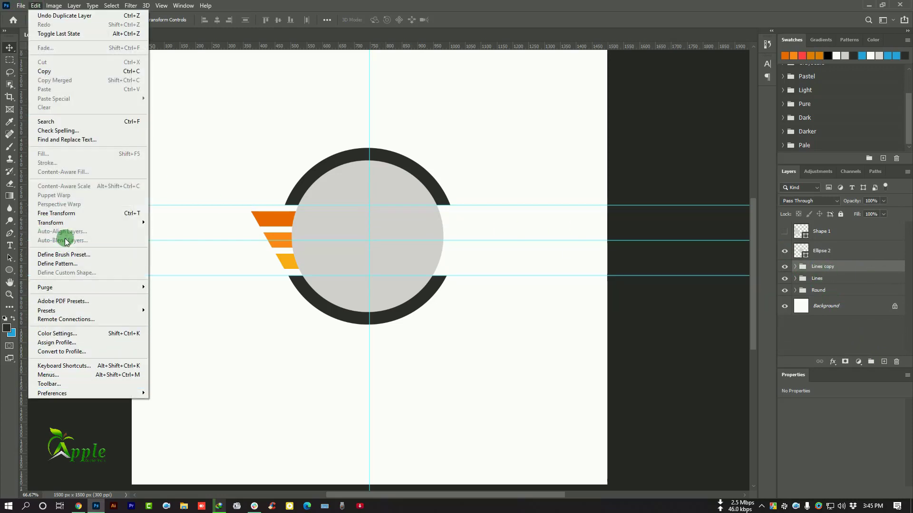
left_click(57, 213)
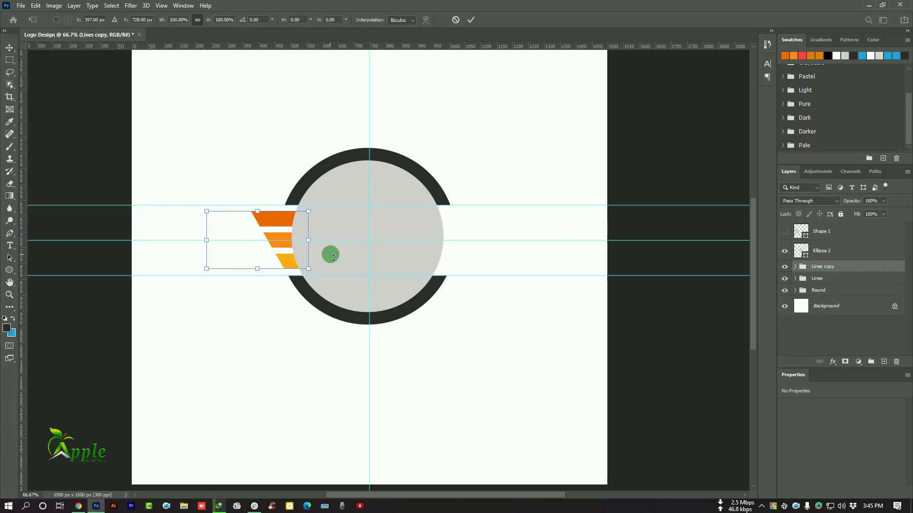
right_click(289, 246)
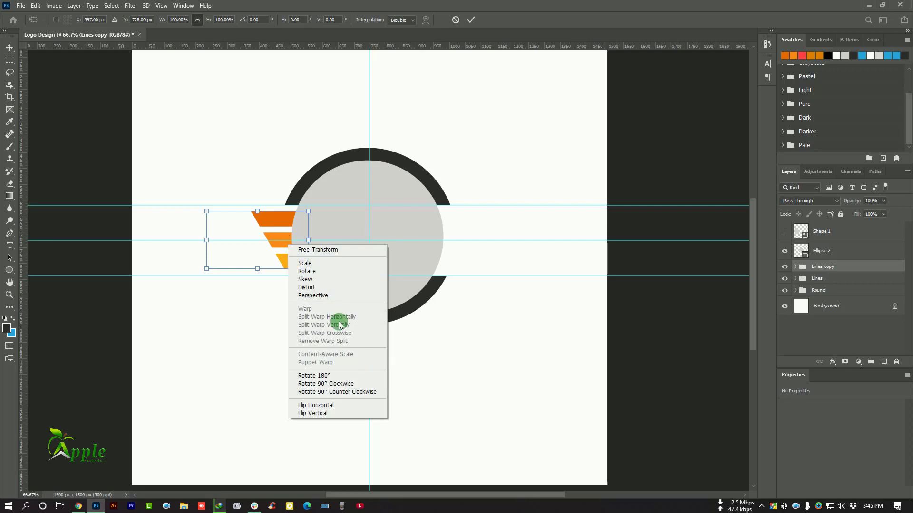
left_click(345, 407)
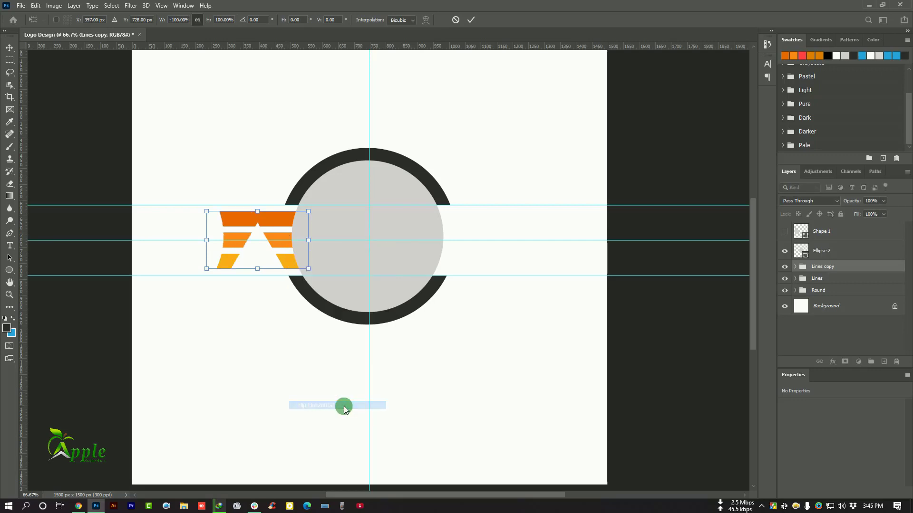
left_click(471, 20)
Hide Ellipse 2 and move the mirrored Lines copy bars straight across to the gap on the ring's right side
key("shift+Right")
key("shift+Right")
key("shift+Right")
key("shift+Right")
key("shift+Right")
key("shift+Right")
key("shift+Right")
key("shift+Right")
key("shift+Right")
key("shift+Right")
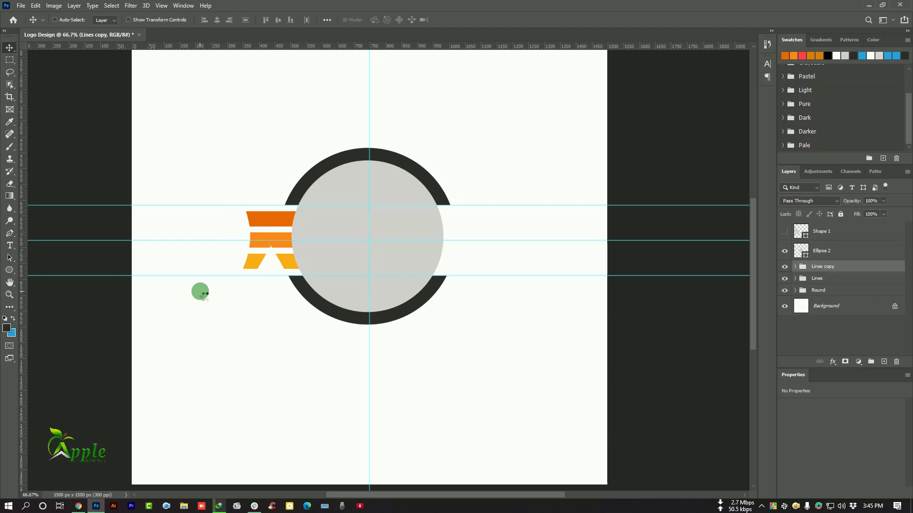
left_click(785, 252)
key("shift+Right")
key("shift+Right")
key("shift+Right")
key("shift+Right")
key("shift+Right")
key("shift+Right")
key("shift+Right")
key("shift+Right")
key("shift+Right")
key("shift+Right")
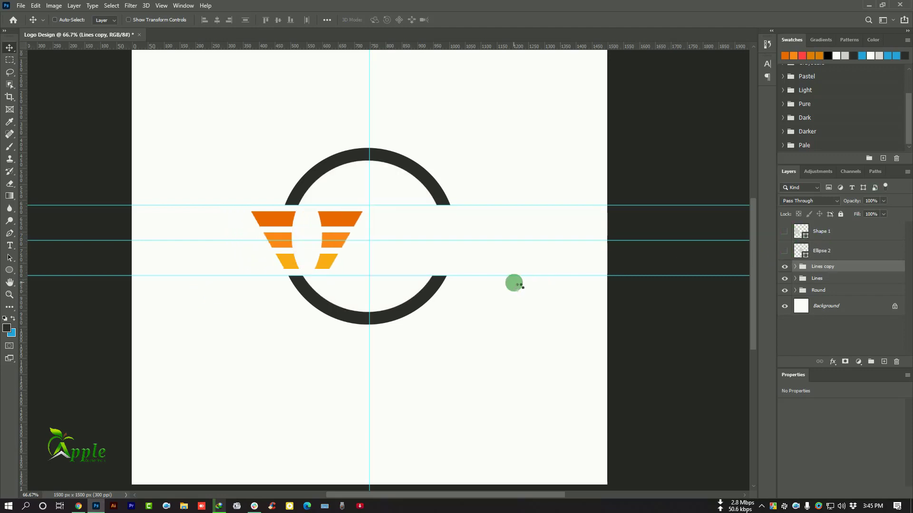
key("shift+Right")
key("shift+Right")
key("shift+Right")
key("shift+Right")
key("shift+Right")
key("shift+Right")
key("shift+Right")
key("shift+Right")
key("shift+Right")
key("shift+Right")
key("shift+Right")
key("shift+Right")
key("shift+Right")
key("shift+Right")
key("shift+Right")
key("shift+Right")
key("shift+Right")
key("shift+Right")
key("shift+Right")
key("shift+Right")
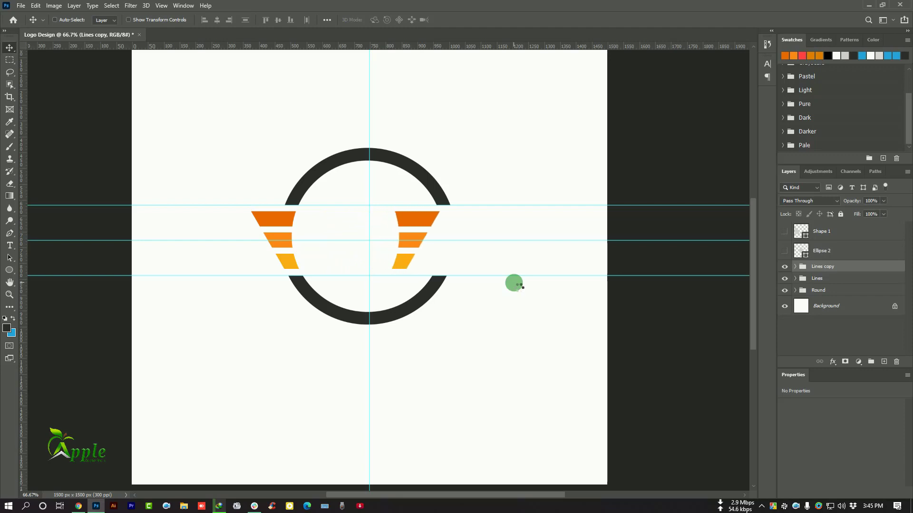
key("shift+Right")
key("shift+Right")
key("shift+Right")
key("shift+Right")
key("shift+Right")
key("shift+Right")
key("shift+Right")
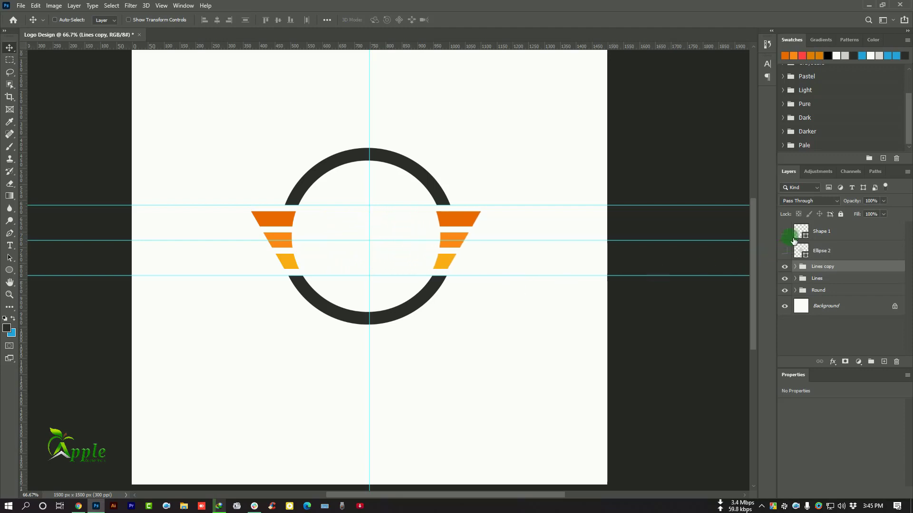
Show Ellipse 2 to nudge the mirrored bars 20 px further right, and delete the Ellipse 2 and Shape 1 layers
left_click(785, 252)
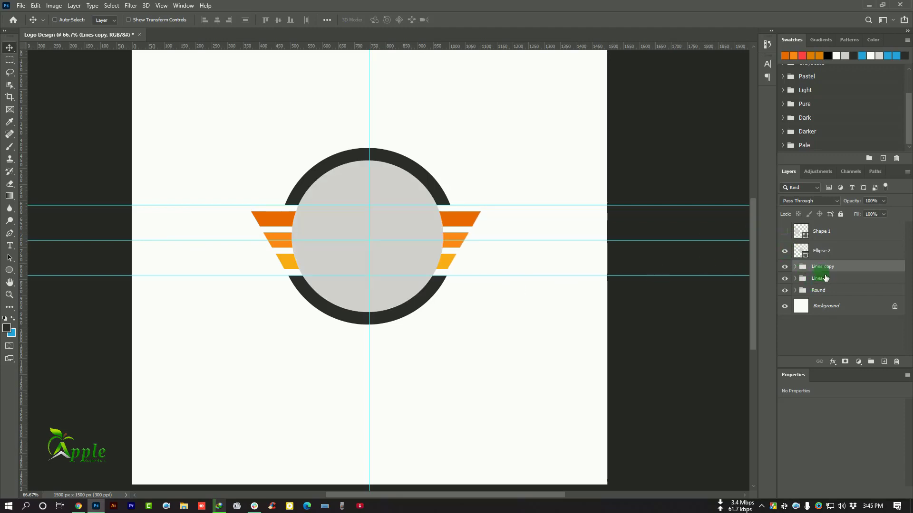
key("shift+Right")
key("shift+Right")
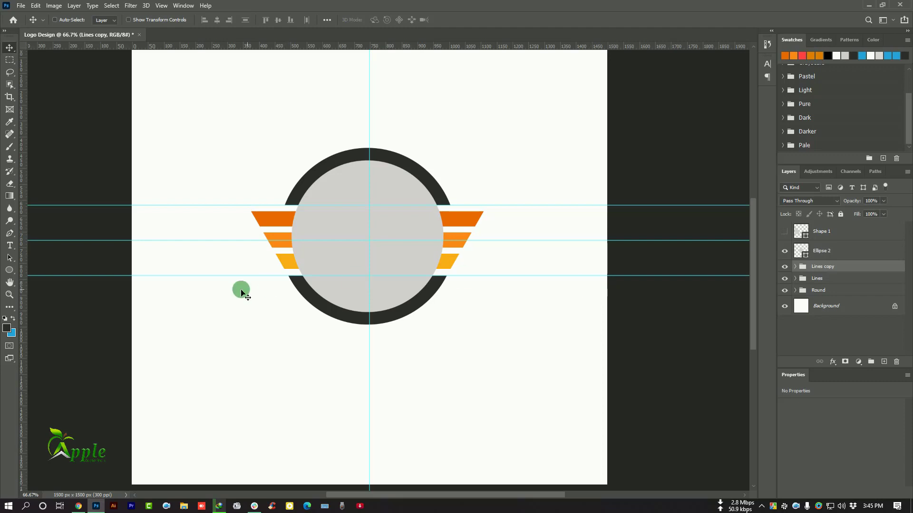
left_click_drag(856, 238, 900, 367)
left_click_drag(851, 241, 897, 362)
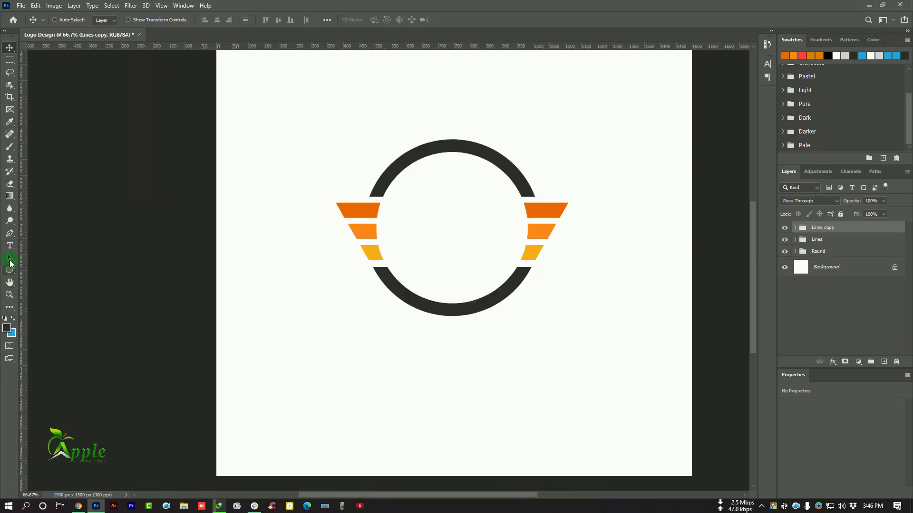
Add the text PG inside the ring in black Open Sans SemiBold at 47 pt
left_click(10, 245)
left_click(417, 235)
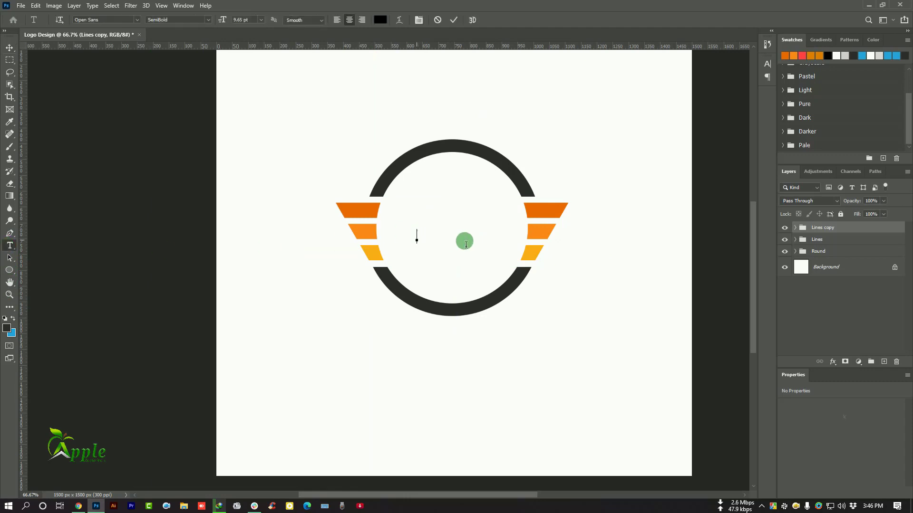
type("PG")
left_click_drag(471, 245, 408, 237)
left_click(767, 63)
left_click_drag(661, 91, 682, 93)
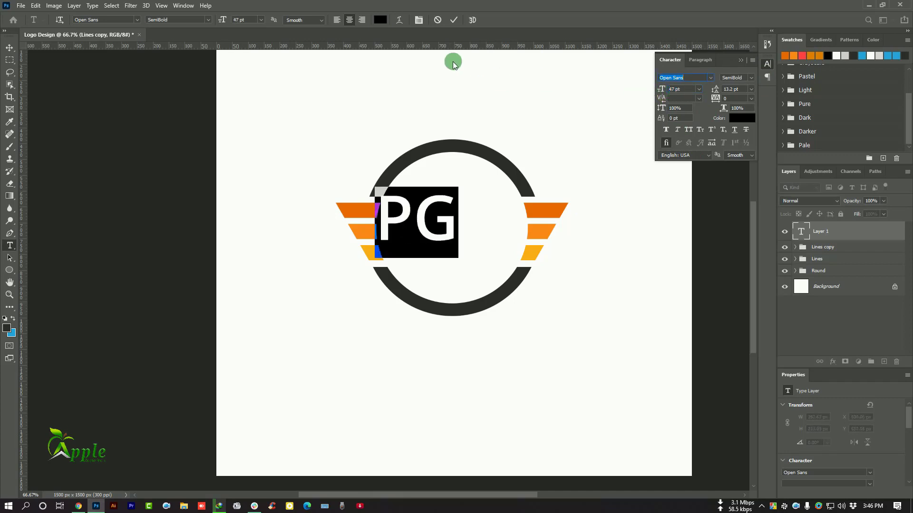
left_click(456, 20)
Move the PG text to the centre of the ring, between the two sets of bars
left_click(10, 48)
left_click_drag(431, 223, 466, 237)
left_click(530, 251)
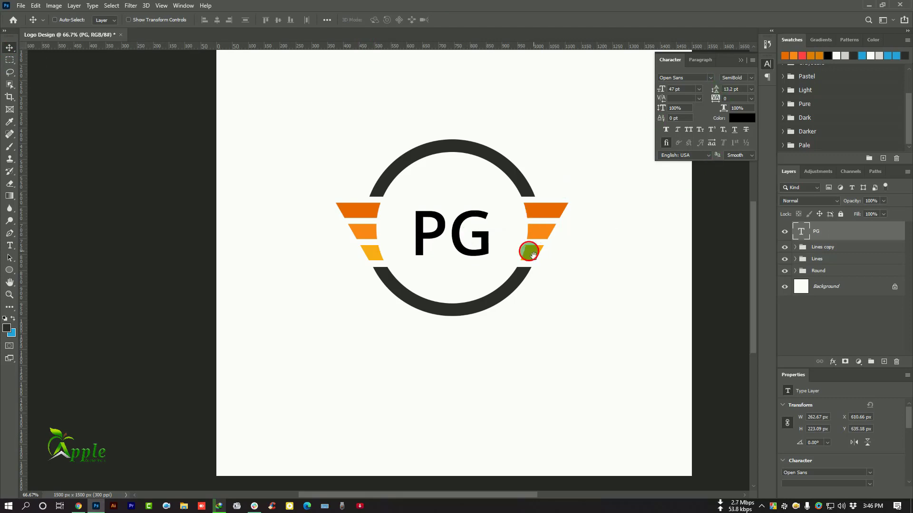
Change the PG text's font to Barlow ExtraBold
left_click_drag(529, 252, 464, 237)
left_click(711, 78)
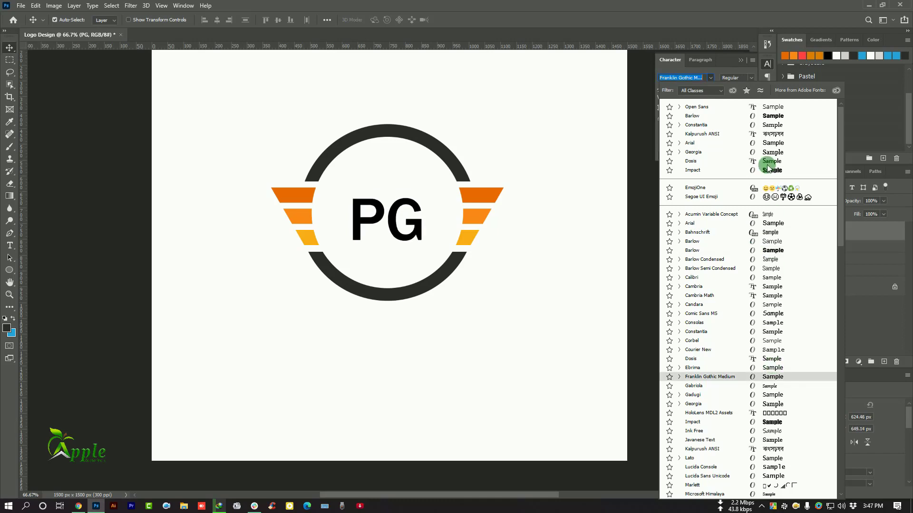
left_click(751, 118)
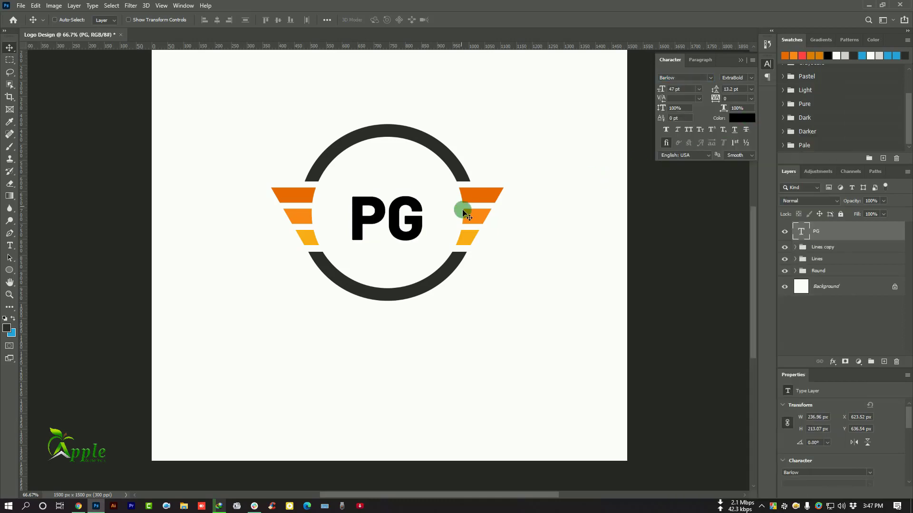
Enlarge the PG text to about 66 pt with Free Transform so it fills the space between the bars
left_click(36, 6)
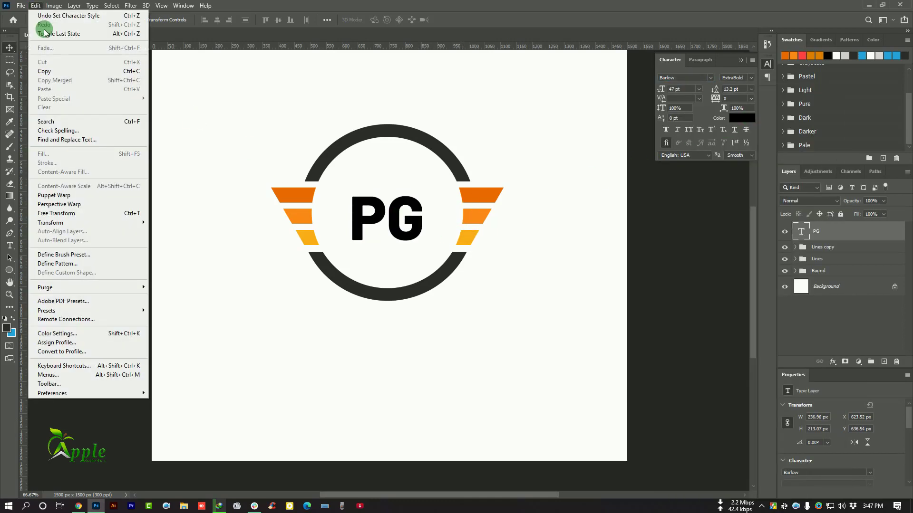
left_click(79, 216)
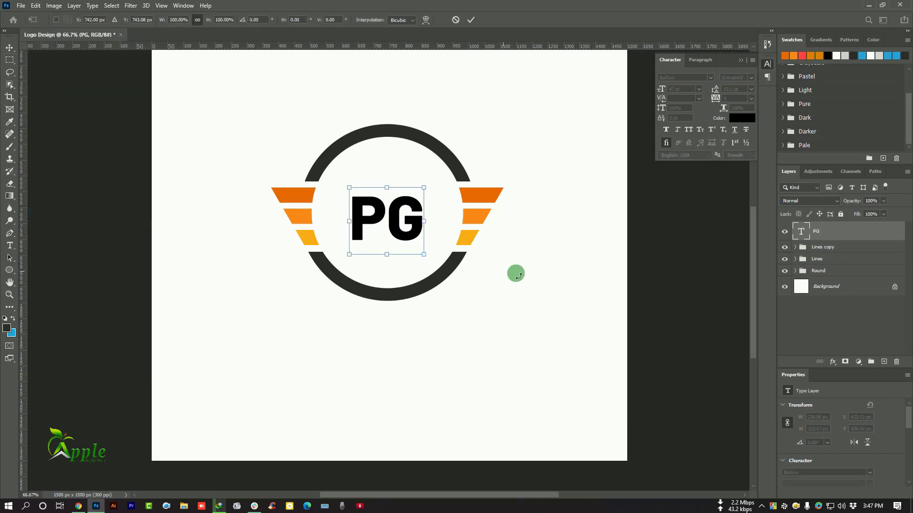
left_click_drag(426, 257, 430, 267)
left_click_drag(438, 282, 431, 269)
left_click(471, 20)
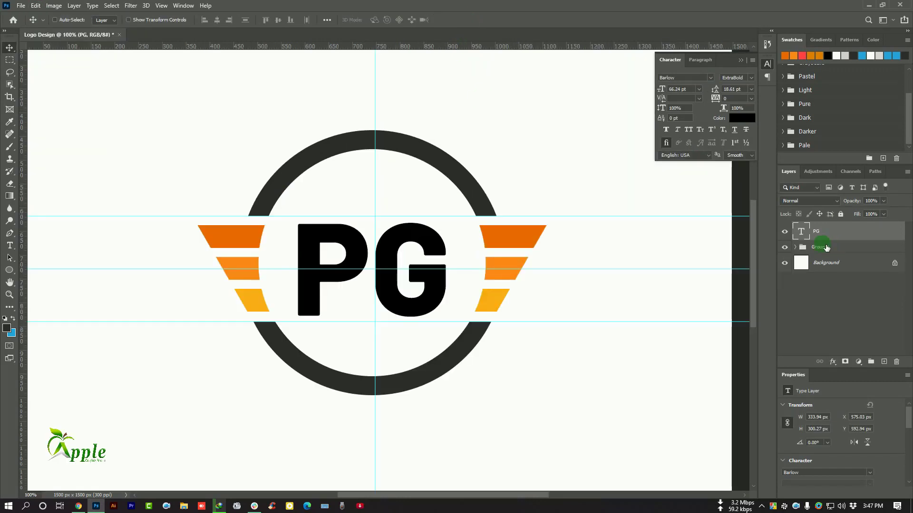
Enlarge the PG text to about 75 pt with Free Transform so it spans the outer horizontal guides
key("ctrl+t")
left_click_drag(450, 352, 459, 357)
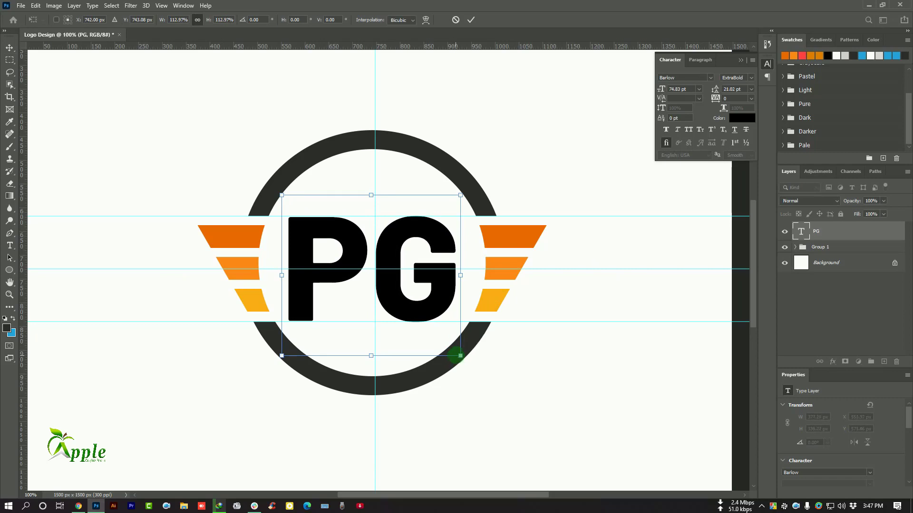
left_click(471, 21)
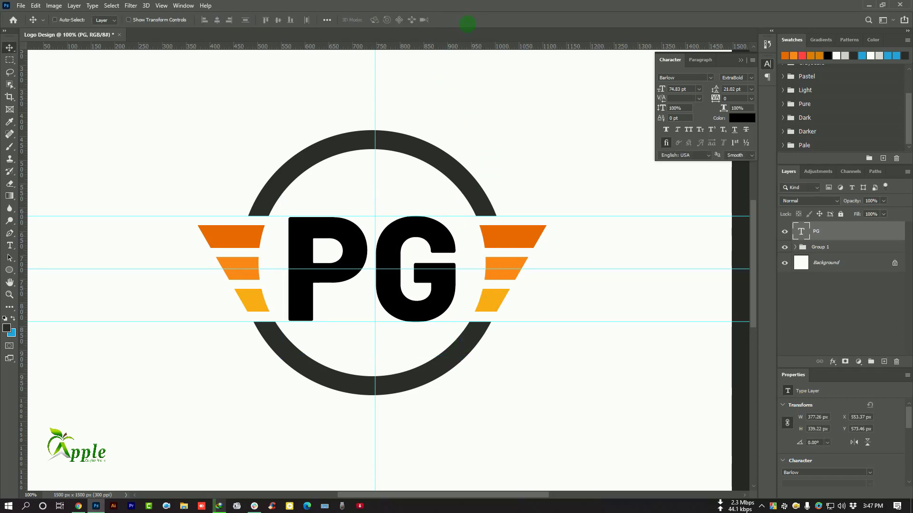
Change the PG text colour to the ring's dark grey #2d2d2d, sampled from the foreground colour
key("ctrl+minus")
key("ctrl+minus")
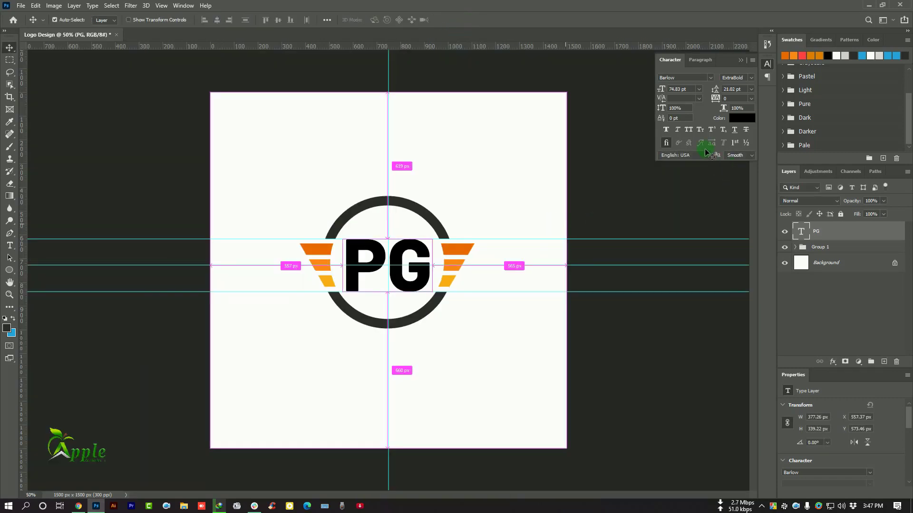
left_click(743, 118)
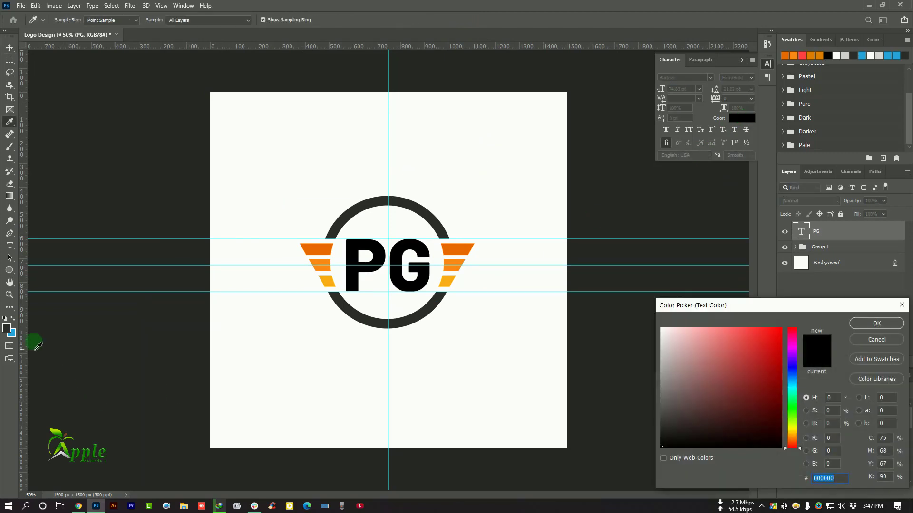
left_click(8, 332)
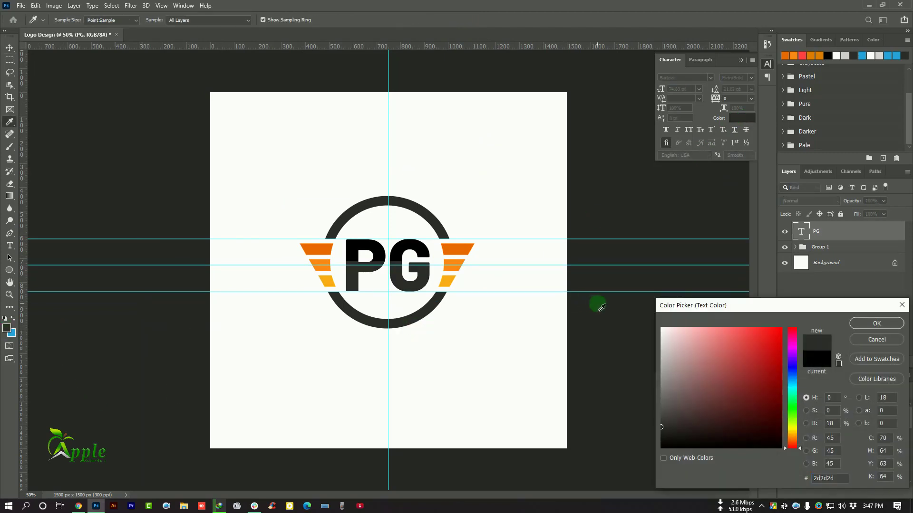
left_click(876, 323)
key("v")
left_click(412, 255)
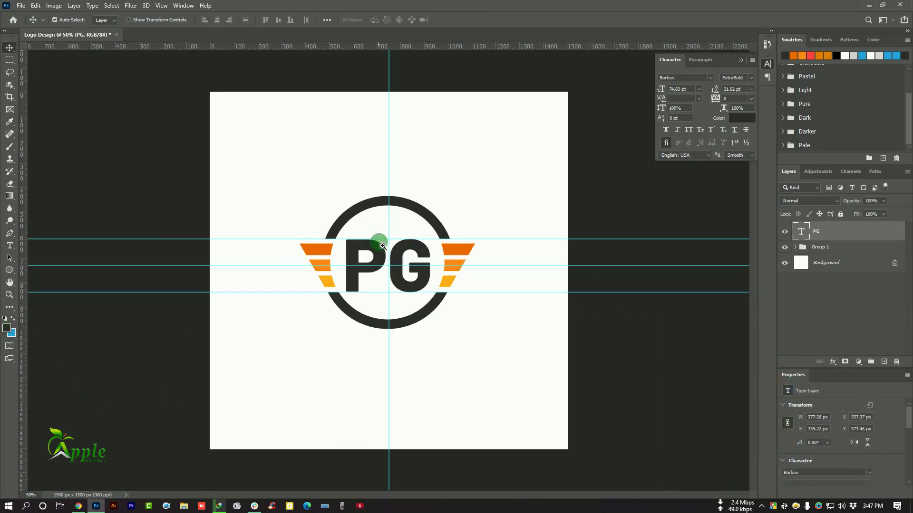
Draw a closed Pen tool shape about 451 × 268 px over the upper part of PG, with a curved diagonal lower edge
key("ctrl+plus")
key("ctrl+plus")
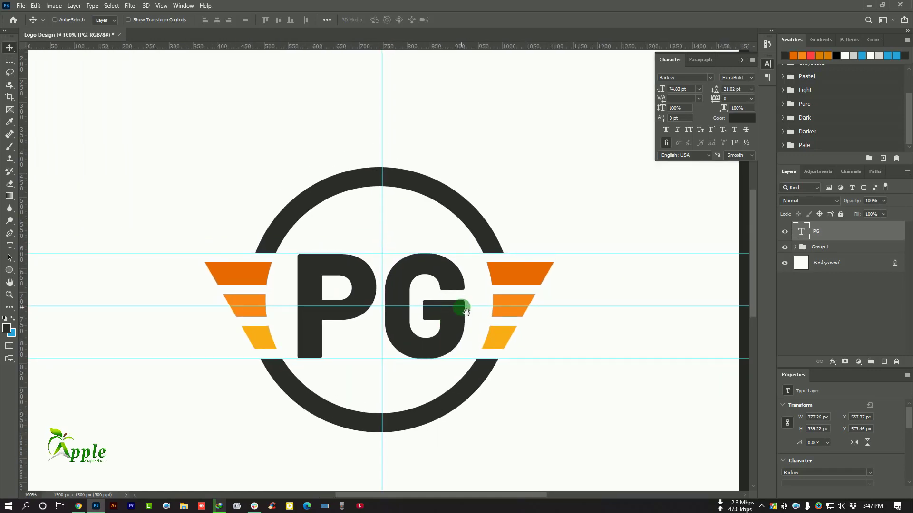
left_click(9, 234)
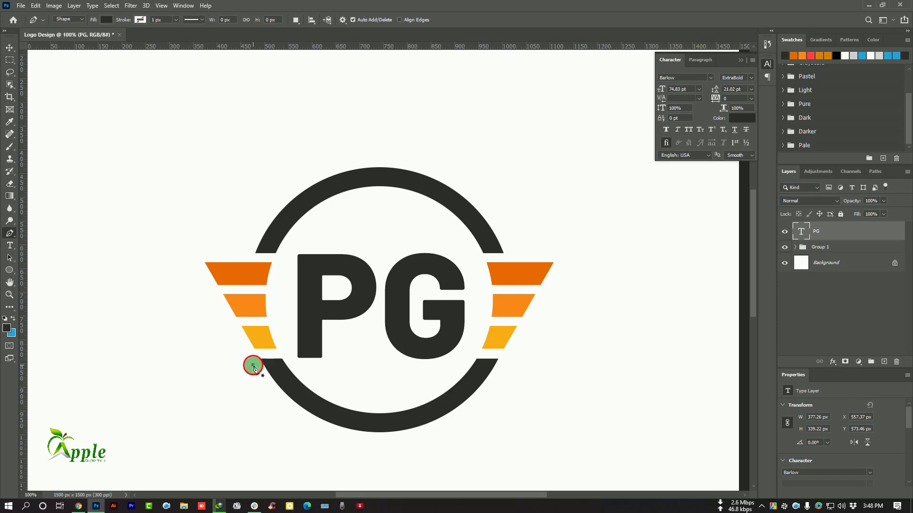
left_click(254, 366)
left_click_drag(467, 253, 534, 157)
left_click(468, 253, "alt")
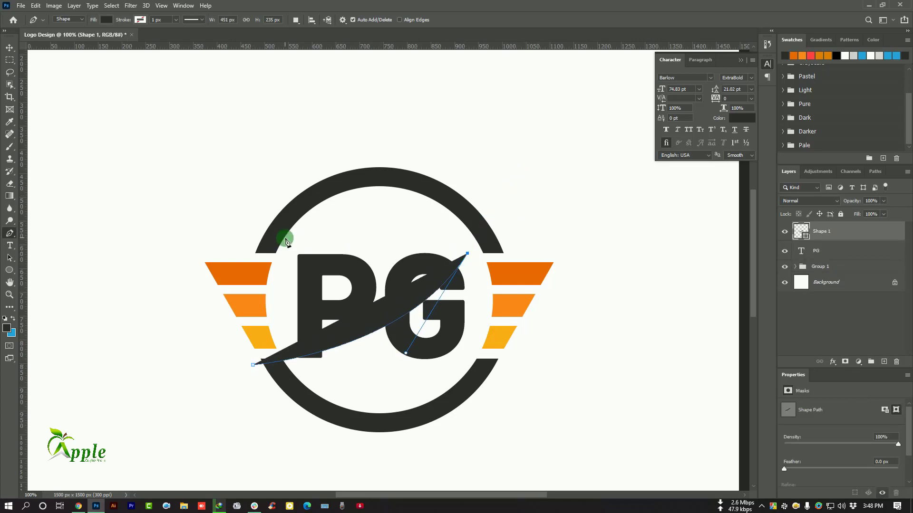
left_click(284, 238)
left_click(253, 365)
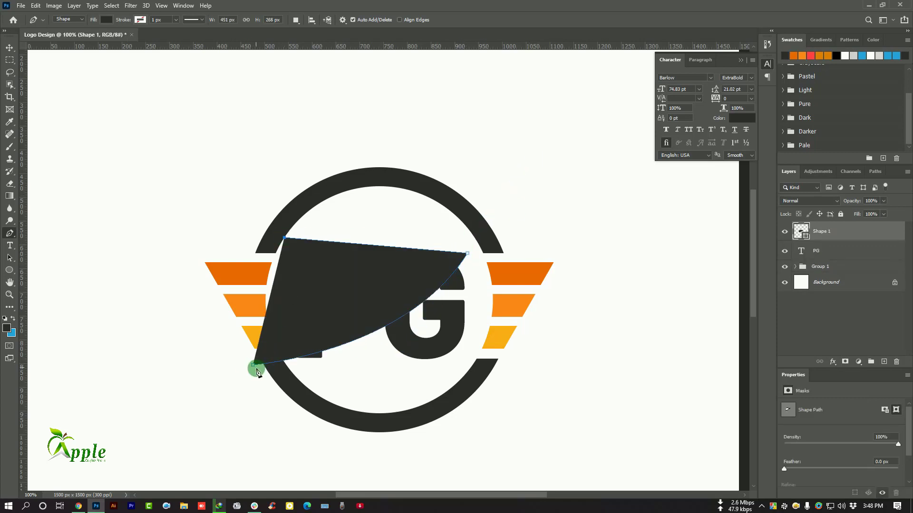
Clip the curved shape to the PG text layer and set its fill colour to #3d3d3d
right_click(837, 236)
left_click(732, 278)
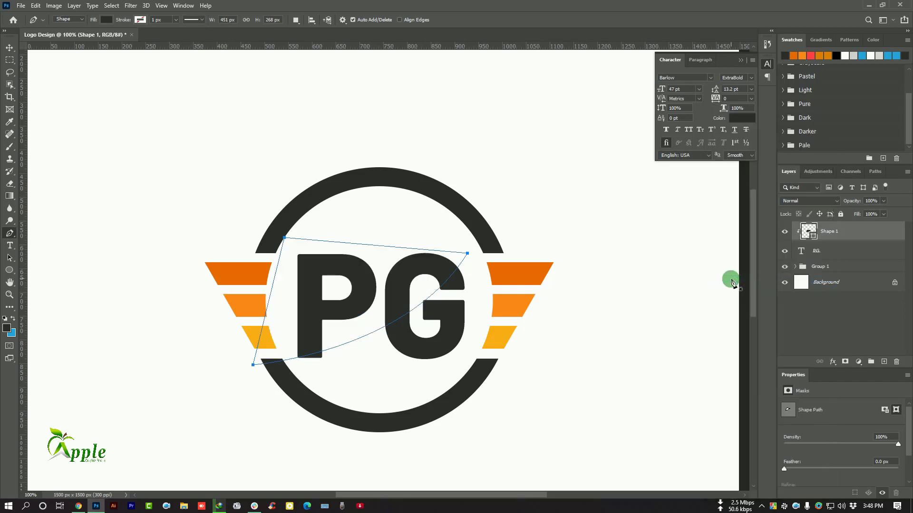
double_click(810, 235)
left_click(669, 362)
left_click_drag(669, 362, 641, 424)
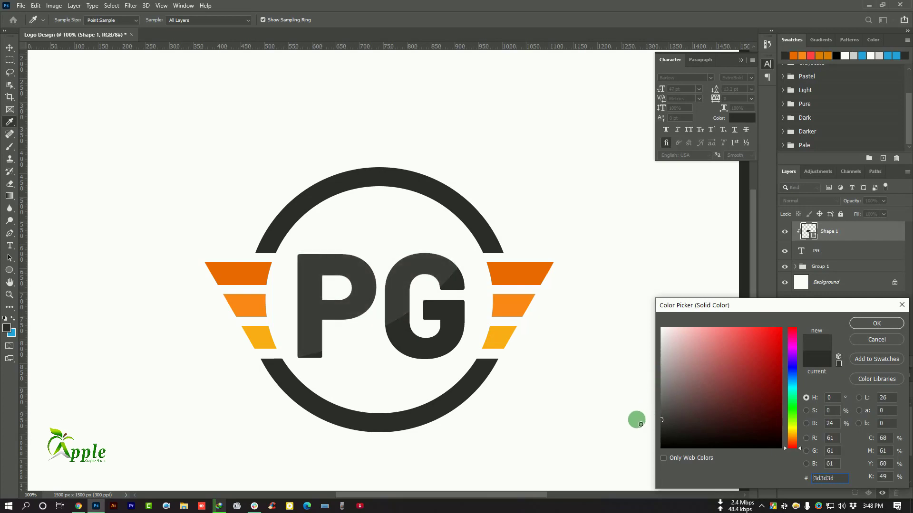
left_click(877, 323)
key("p")
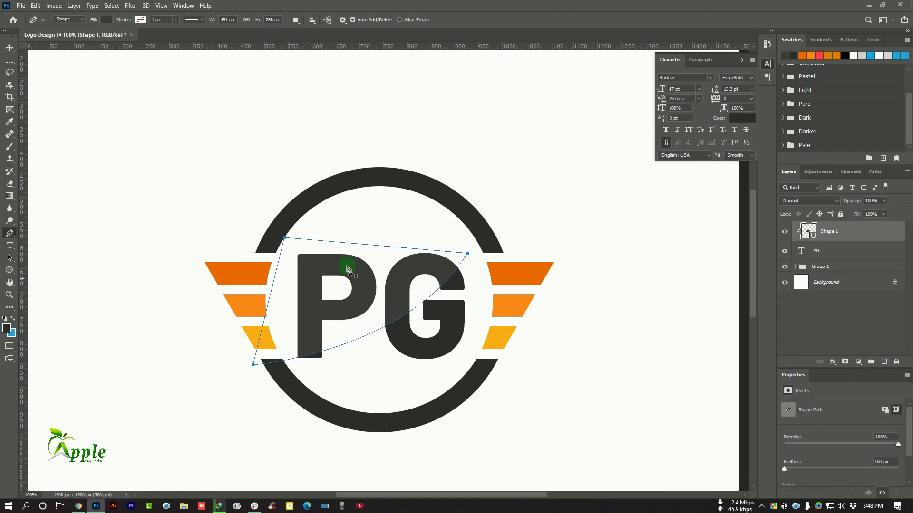
Reposition the clipped shape slightly higher over the PG letters and rotate it about 5° with Free Transform
left_click(9, 50)
left_click(408, 263)
mouse_move(420, 284)
left_mouse_down()
mouse_move(418, 263)
mouse_move(430, 258)
mouse_move(505, 290)
mouse_move(509, 271)
left_mouse_up()
key("ctrl+t")
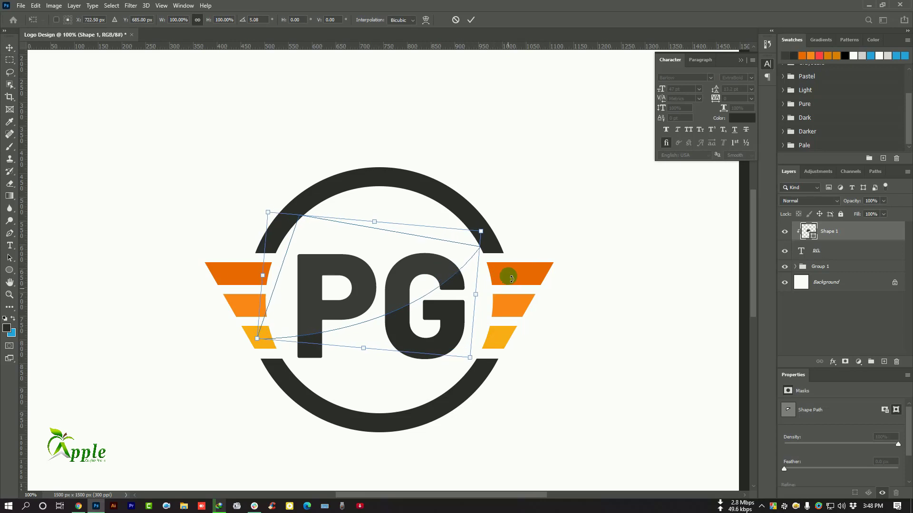
left_click(470, 20)
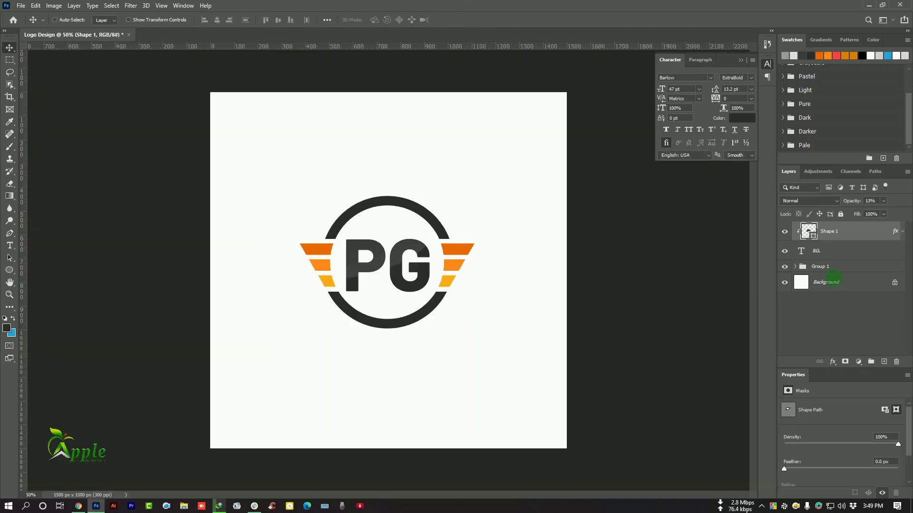
Group the PG text and its clipped shape as Logo Ico, and rename the ring and bars group Design
left_click(872, 259, "shift")
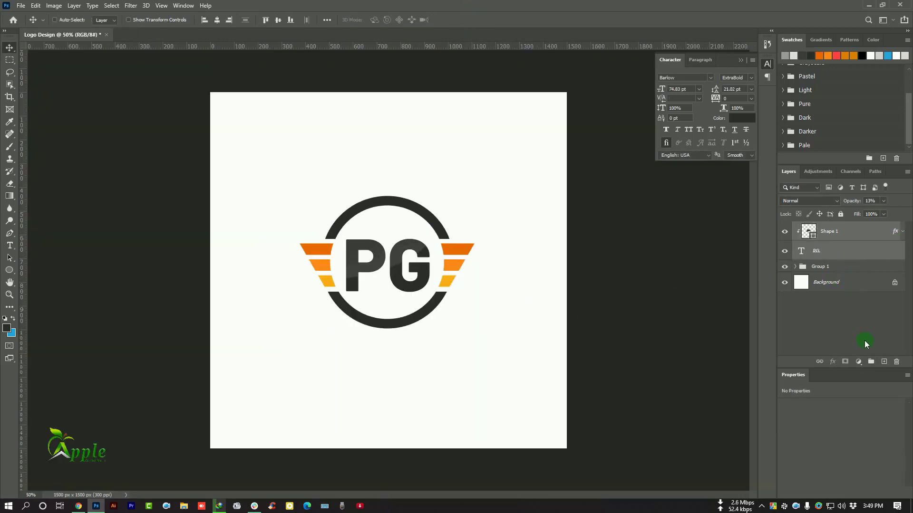
left_click(871, 362)
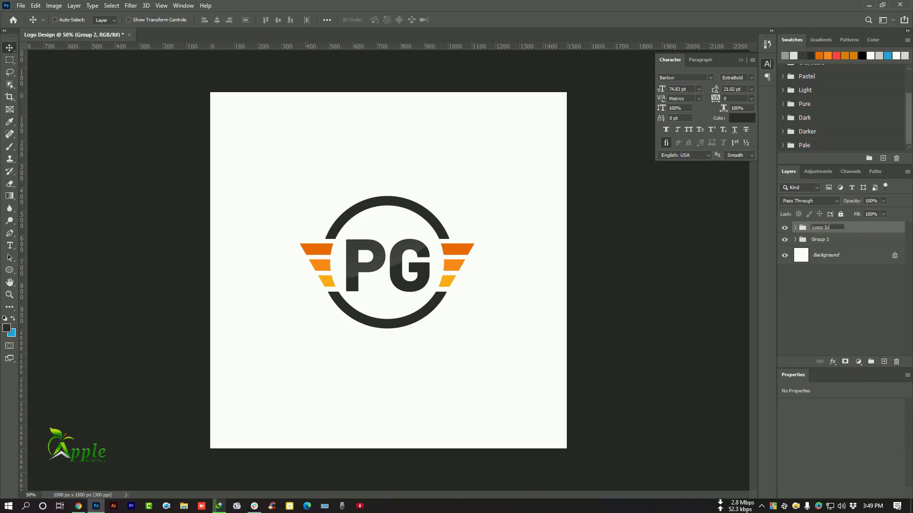
double_click(828, 240)
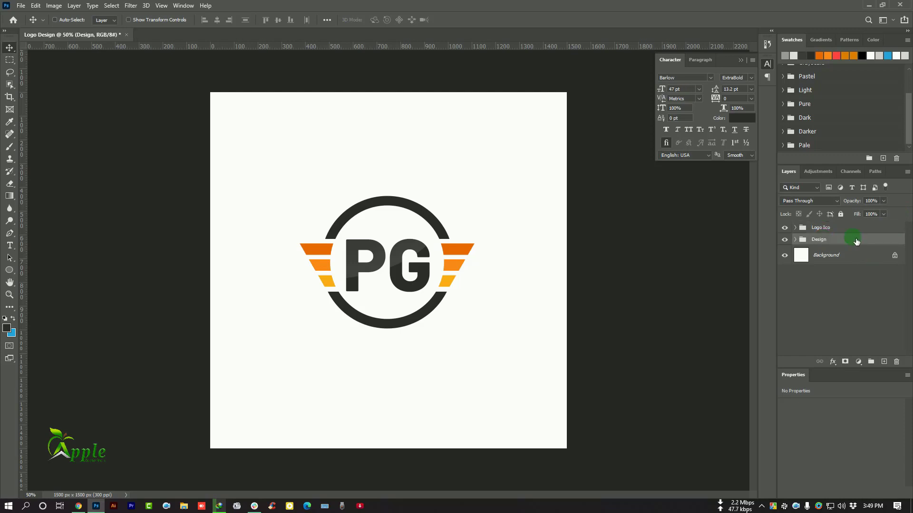
Group the Design and Logo Ico groups together in a new group named Logo Icon
left_click(828, 231, "shift")
left_click(872, 363)
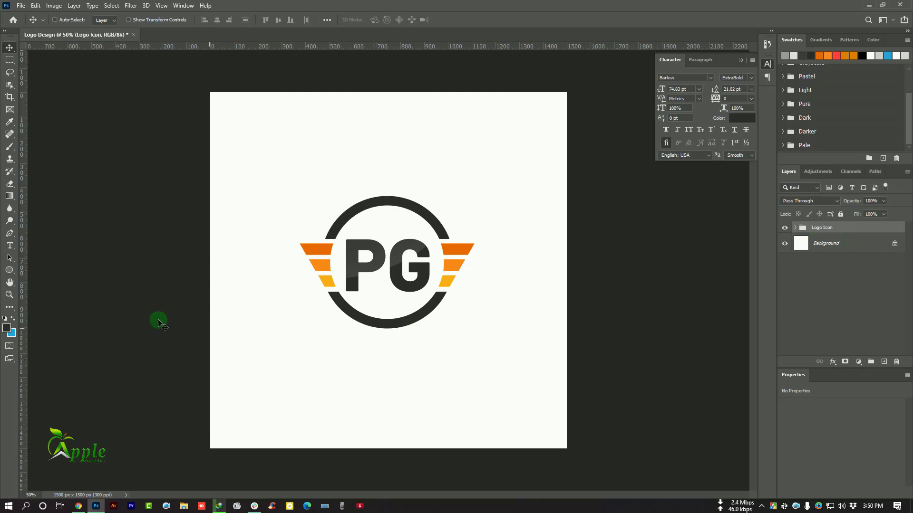
Add the text Photoshop Graphic below the ring in Barlow ExtraBold at 47 pt
left_click(9, 246)
left_click(276, 371)
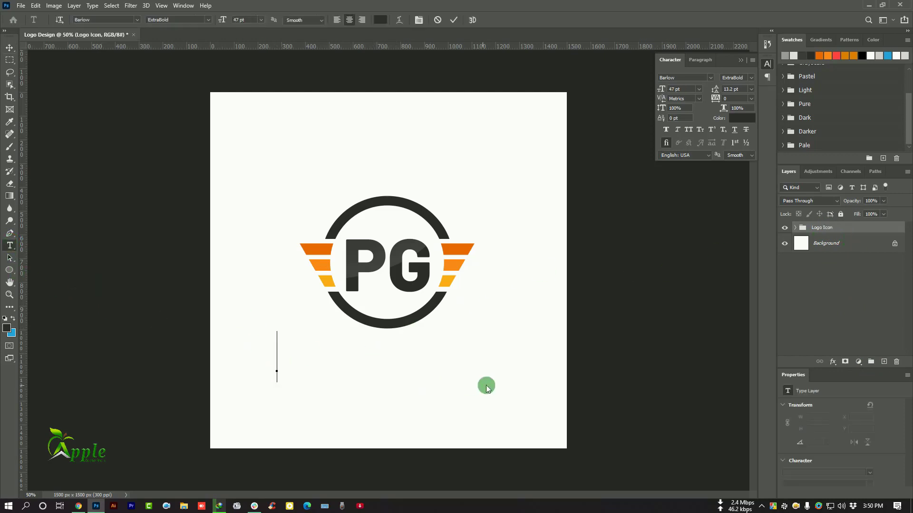
type("Photoshop Graphic")
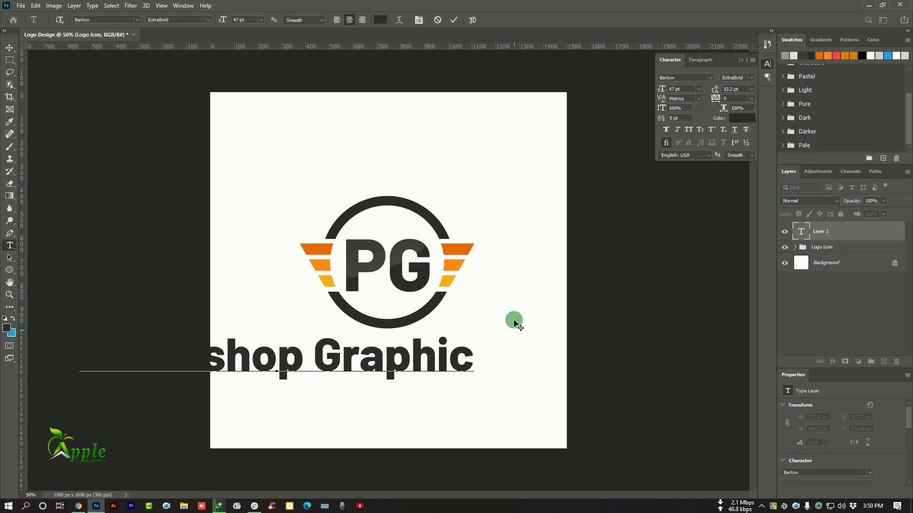
left_click(454, 20)
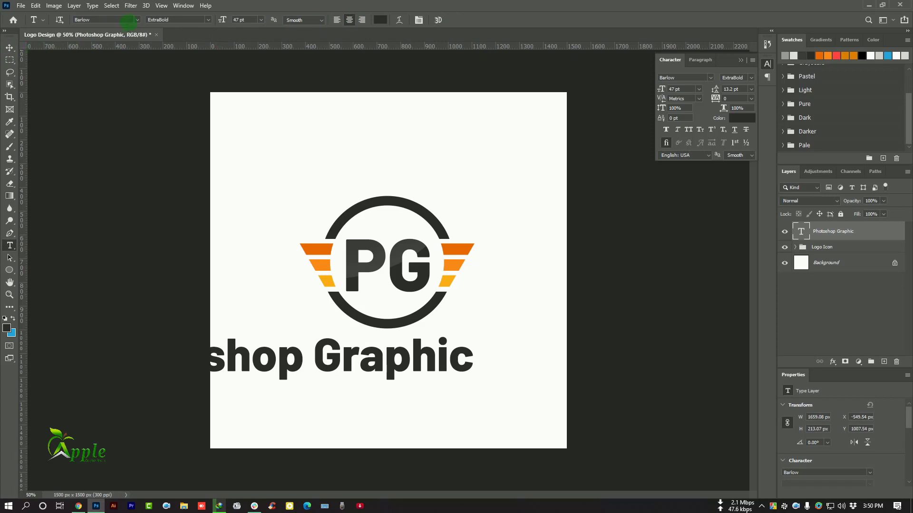
Move the Photoshop Graphic text under the ring and scale it down to about 32 pt with Free Transform
left_click(10, 47)
left_click_drag(346, 337, 449, 338)
left_click(36, 6)
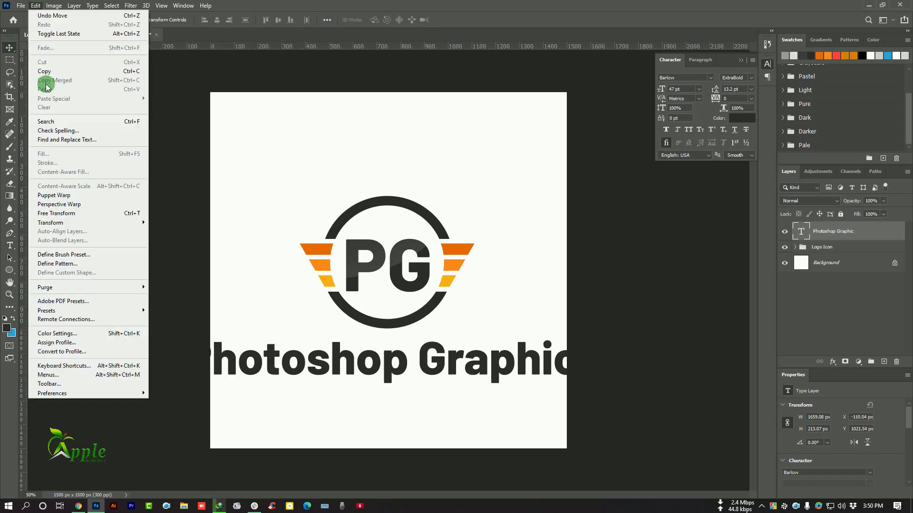
left_click(75, 210)
left_click_drag(578, 386, 517, 374)
left_click(472, 21)
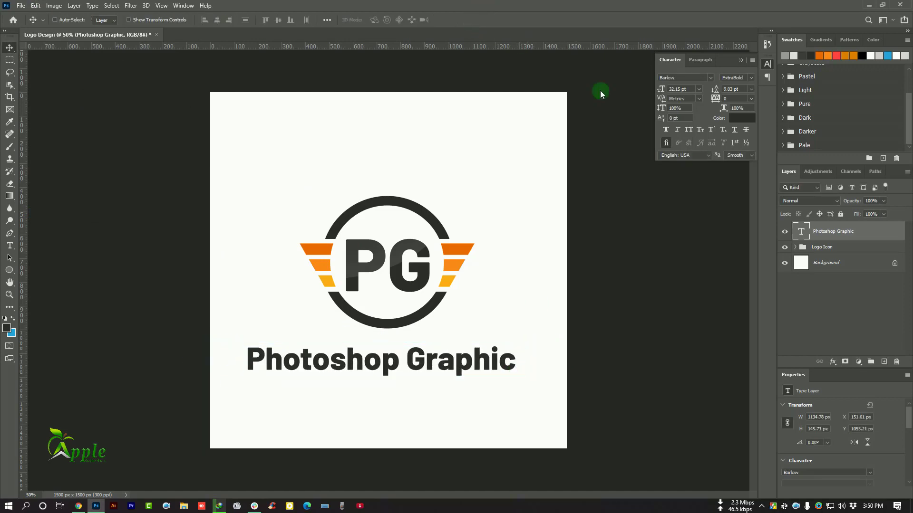
Align the horizontal centres of the Photoshop Graphic text and the Logo Icon group
left_click(843, 256, "ctrl")
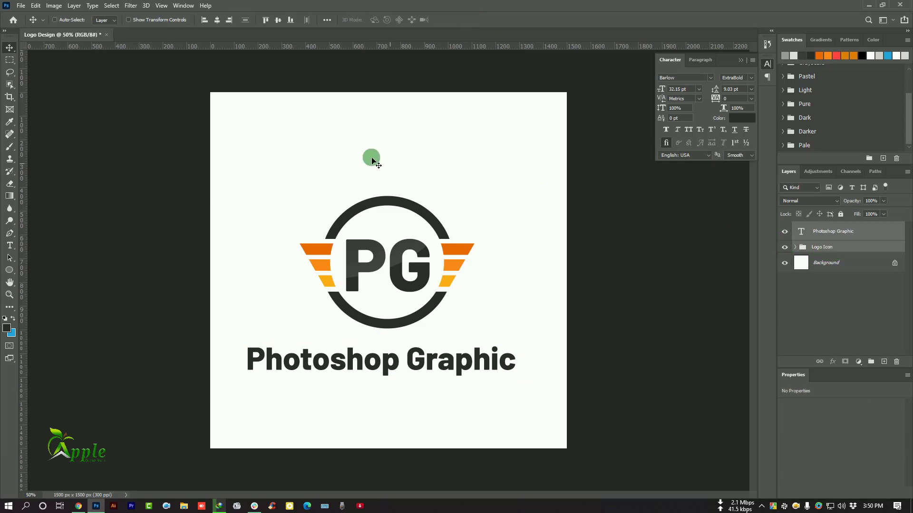
left_click(217, 20)
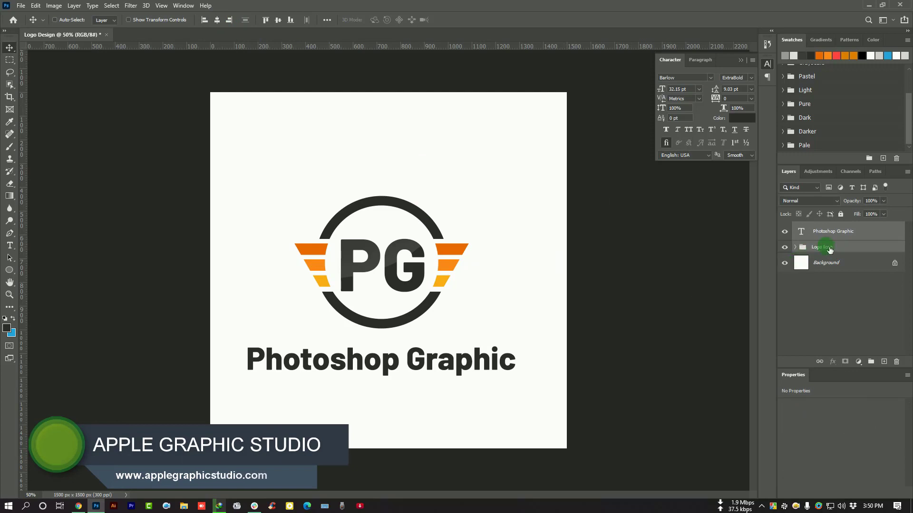
Shrink the Photoshop Graphic text around its centre to about 27 pt with Free Transform
left_click(848, 235)
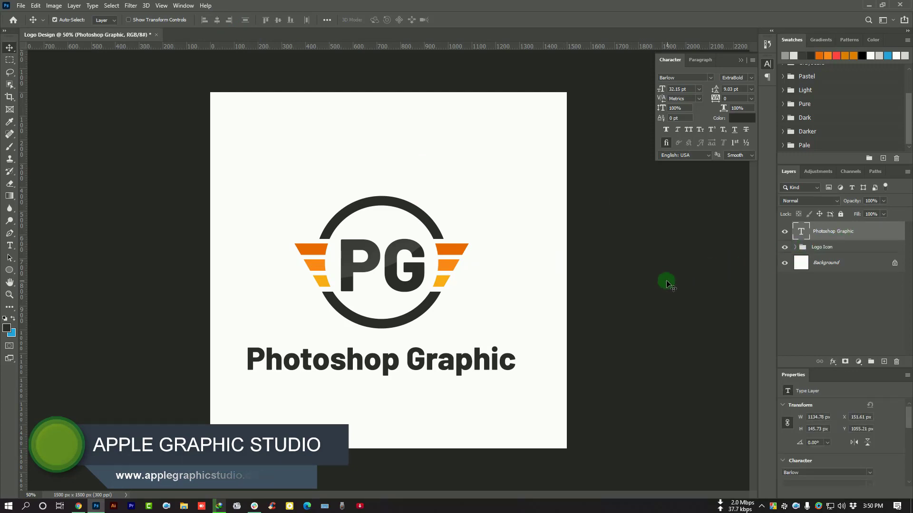
key("ctrl+t")
left_click_drag(521, 375, 497, 377)
left_click(471, 19)
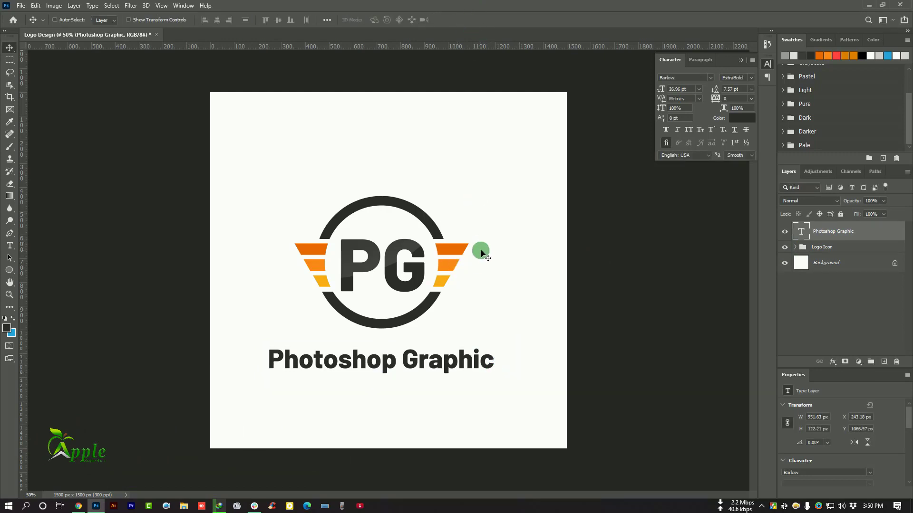
Nudge the Photoshop Graphic text up 18 px, closer to the ring
key("Up")
key("Up")
key("Up")
key("Up")
key("Up")
key("Up")
key("Up")
key("Up")
key("Up")
key("Up")
key("Up")
key("Up")
key("Up")
key("Up")
key("Up")
key("Up")
key("Up")
key("Up")
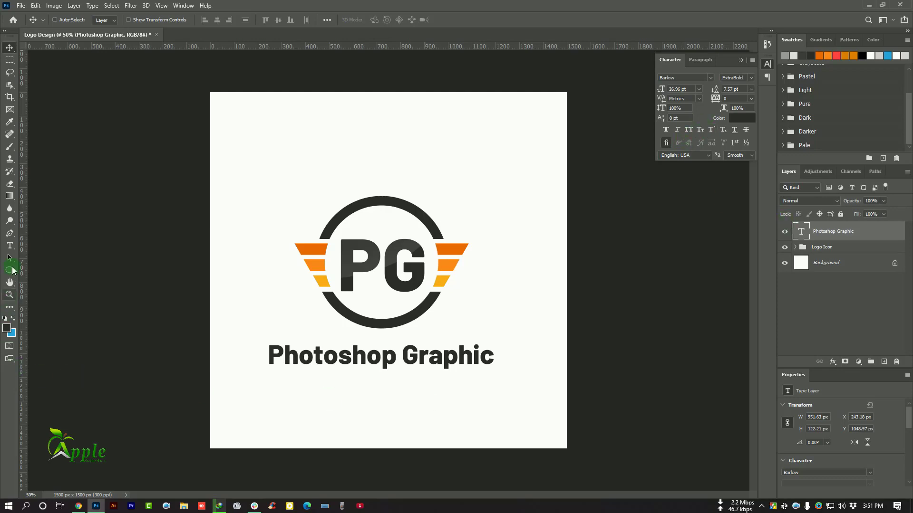
left_click(9, 246)
left_click(326, 398)
type("www.photoshopgraphic.")
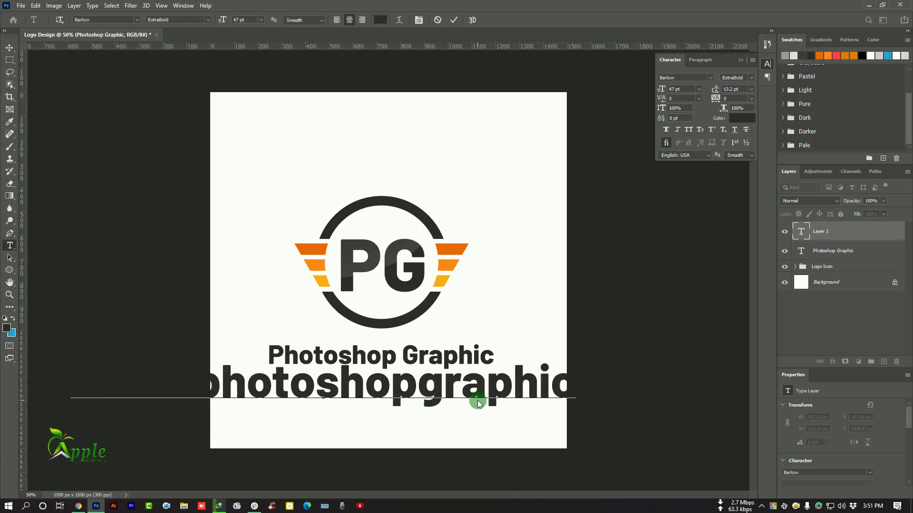
type("co")
key("ctrl+a")
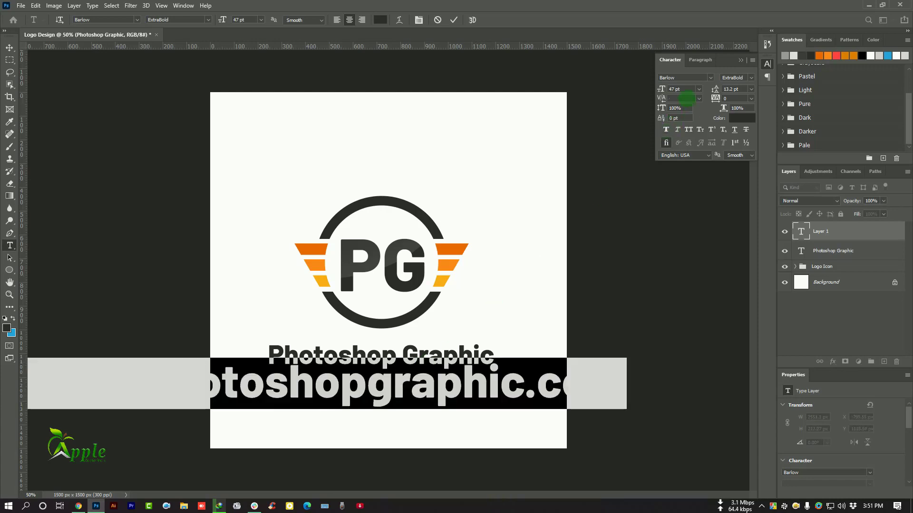
left_click_drag(667, 94, 652, 95)
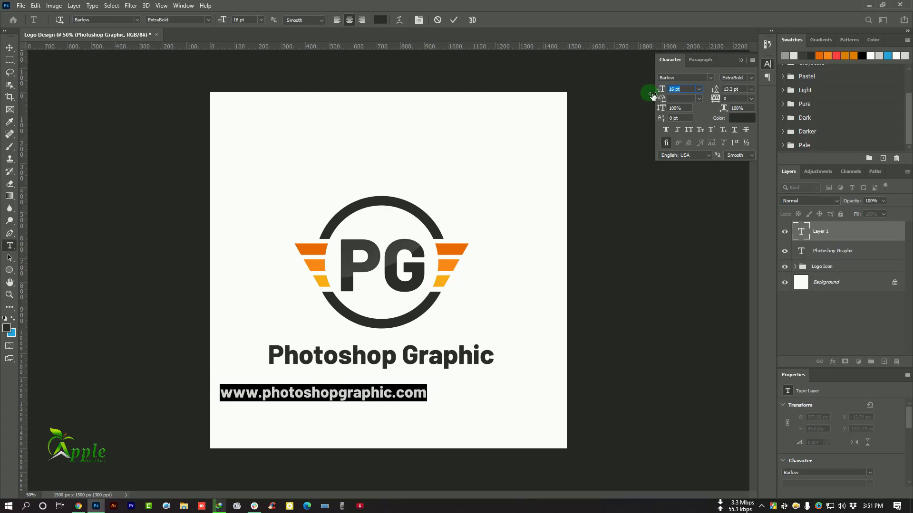
left_click(454, 20)
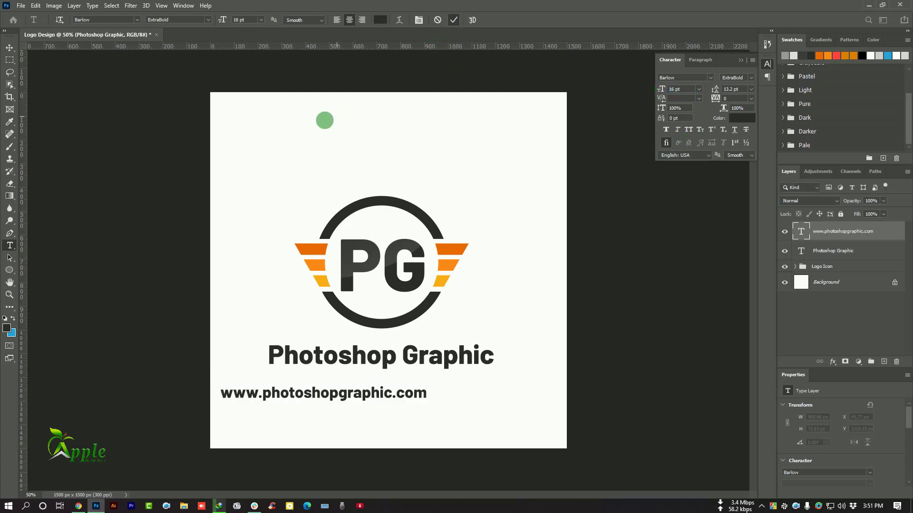
Move the website text directly under Photoshop Graphic and centre it horizontally on the whole canvas, clearing the selection
left_click(9, 48)
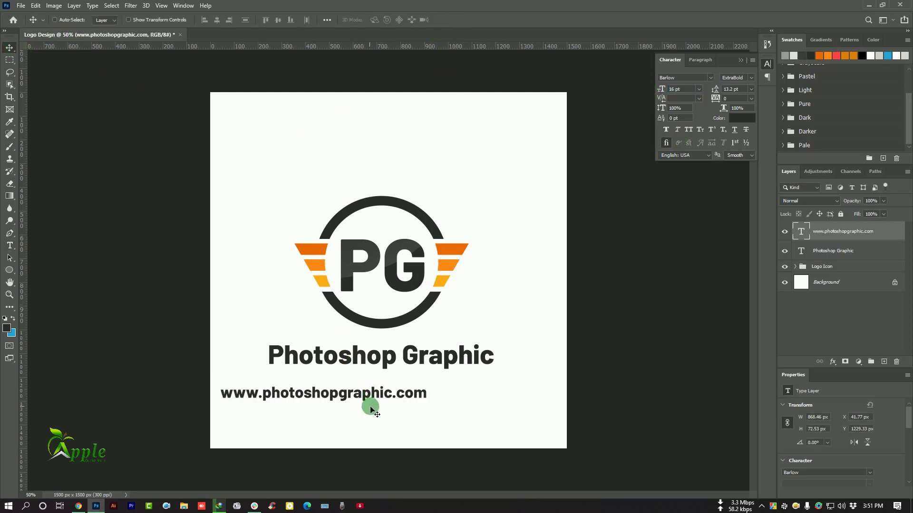
left_click_drag(367, 397, 423, 385)
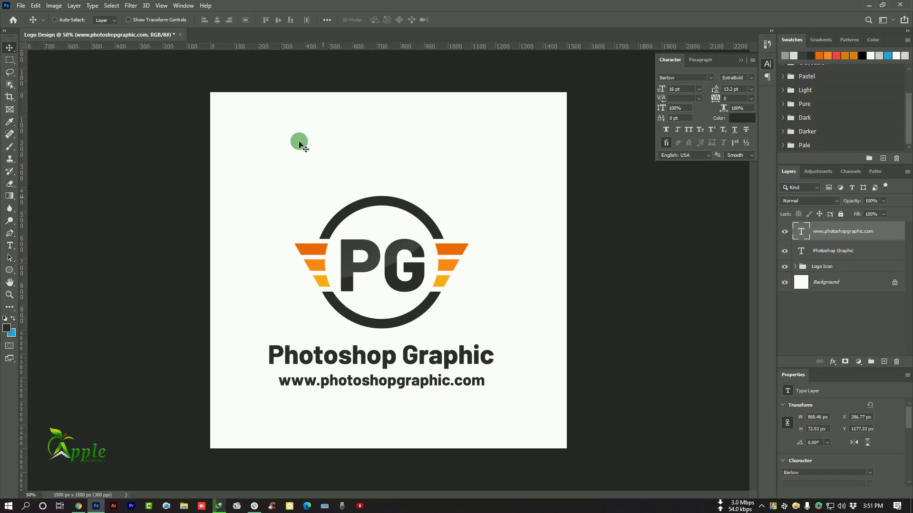
left_click(112, 5)
left_click(117, 14)
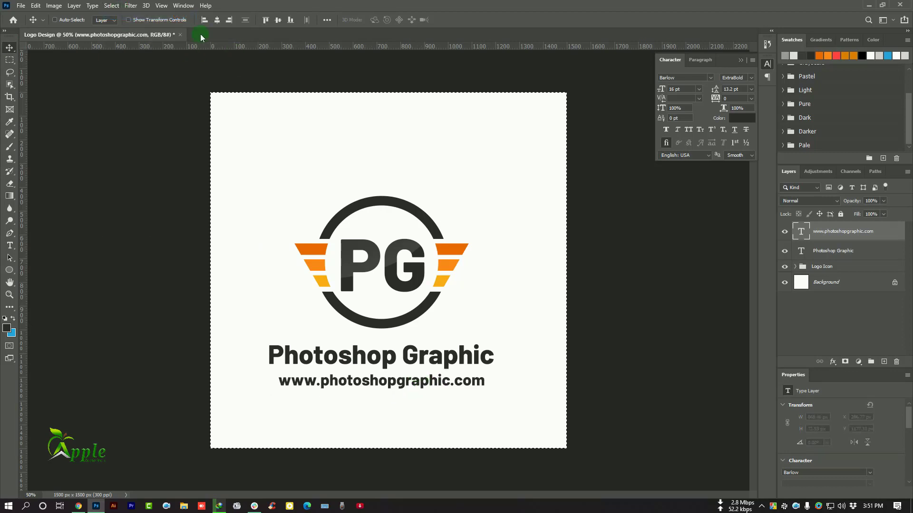
left_click(218, 19)
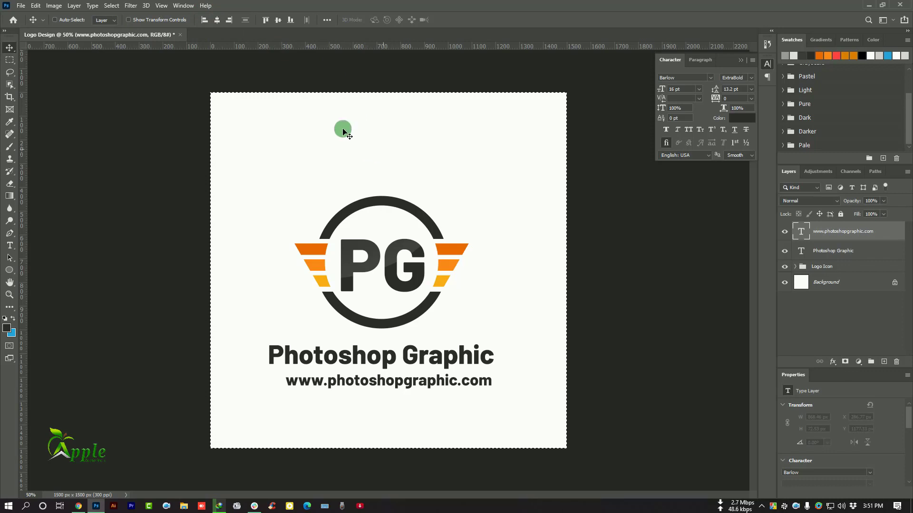
left_click(115, 6)
left_click(119, 24)
Select the Photoshop Graphic text layer
left_click(833, 251)
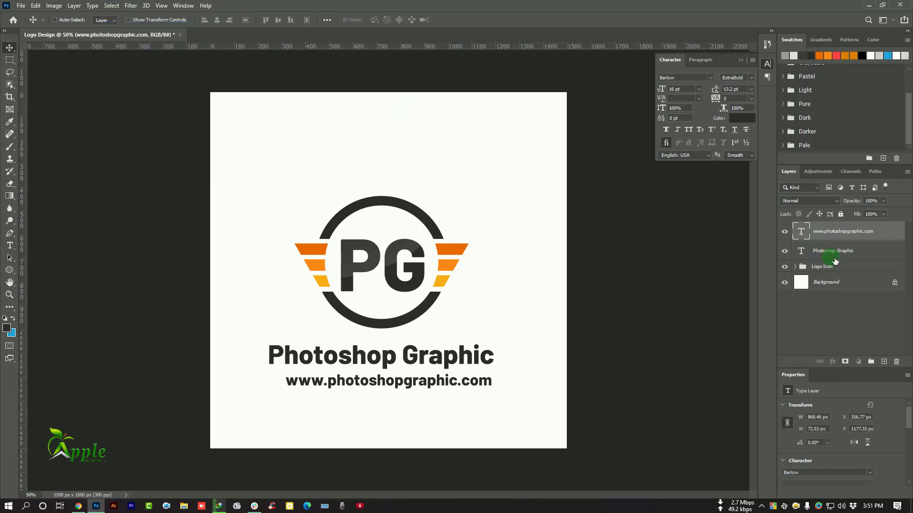